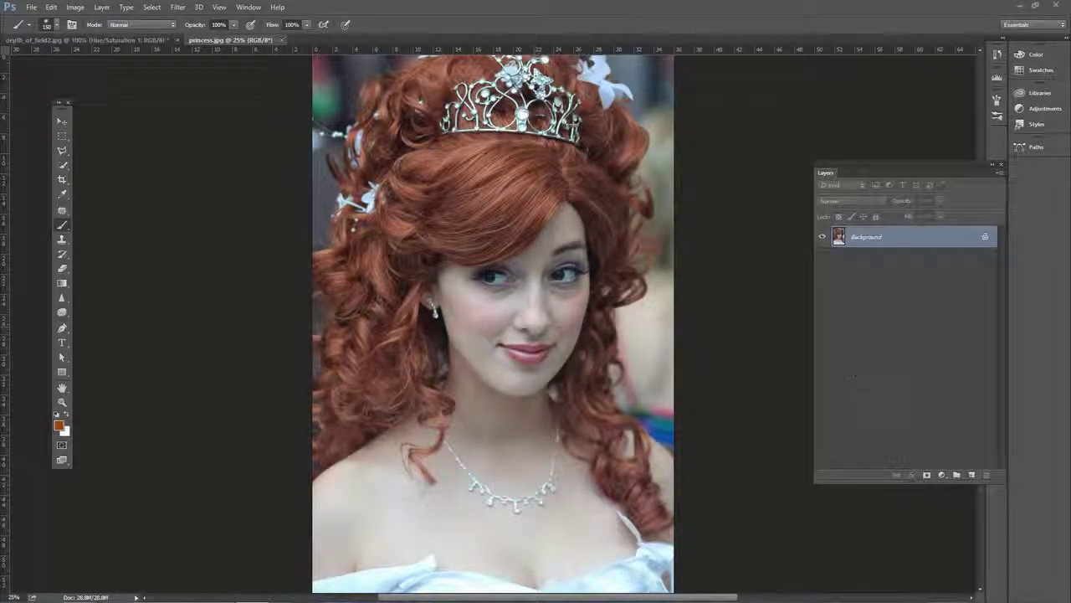
Step: Move the Layers panel toward the photo and bring up the new fill/adjustment layer list
{"action": "left_click_drag", "start_coordinate": [883, 167], "coordinate": [797, 175]}
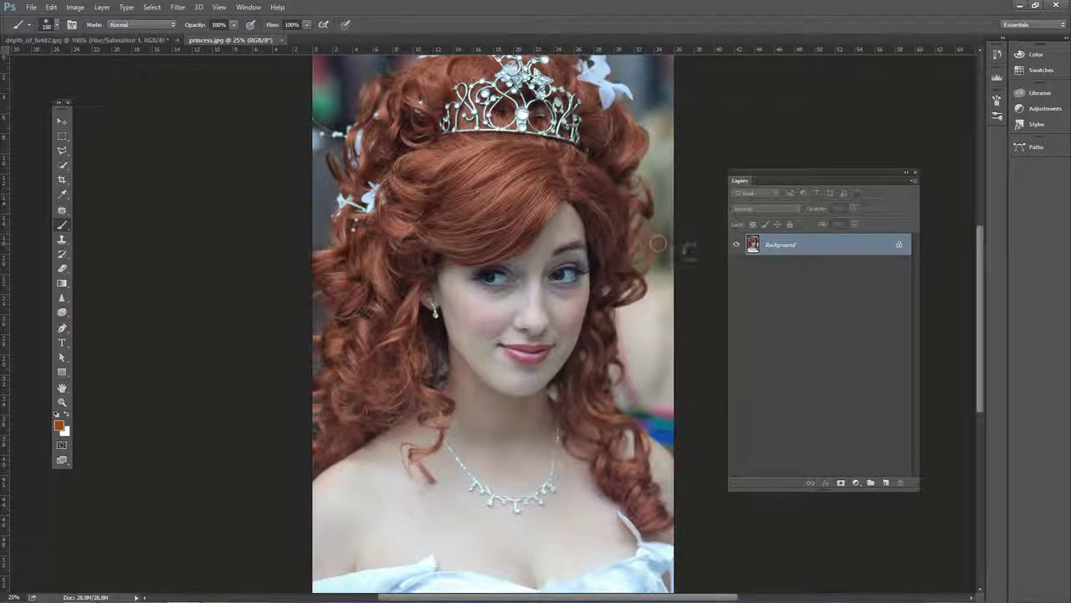
{"action": "left_click", "coordinate": [855, 482]}
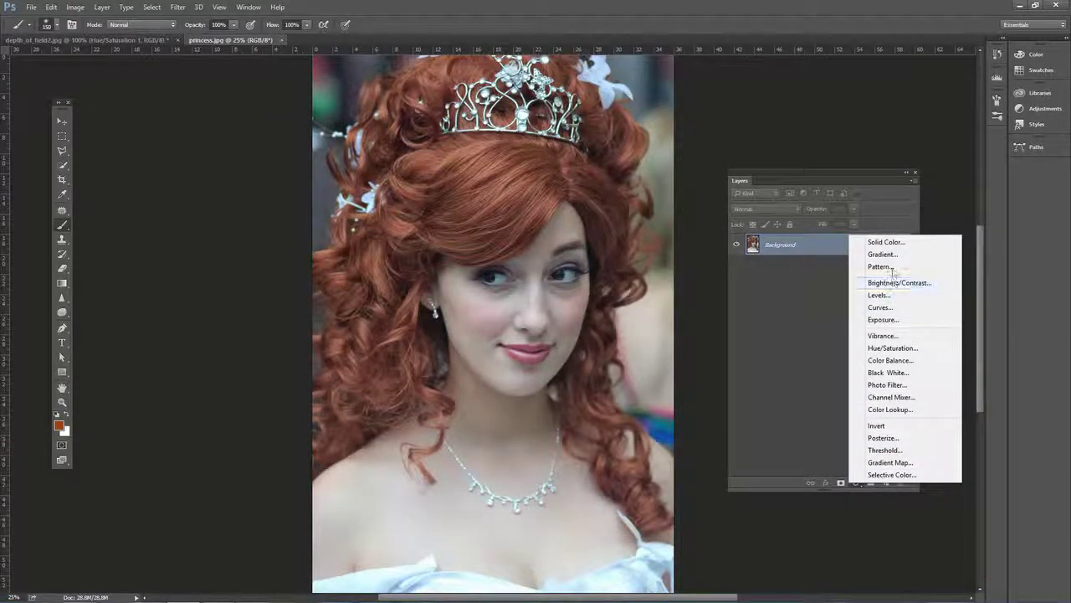
Step: Add a Hue/Saturation layer on the Master range, leaving hue, saturation and lightness at 0
{"action": "left_click", "coordinate": [887, 348]}
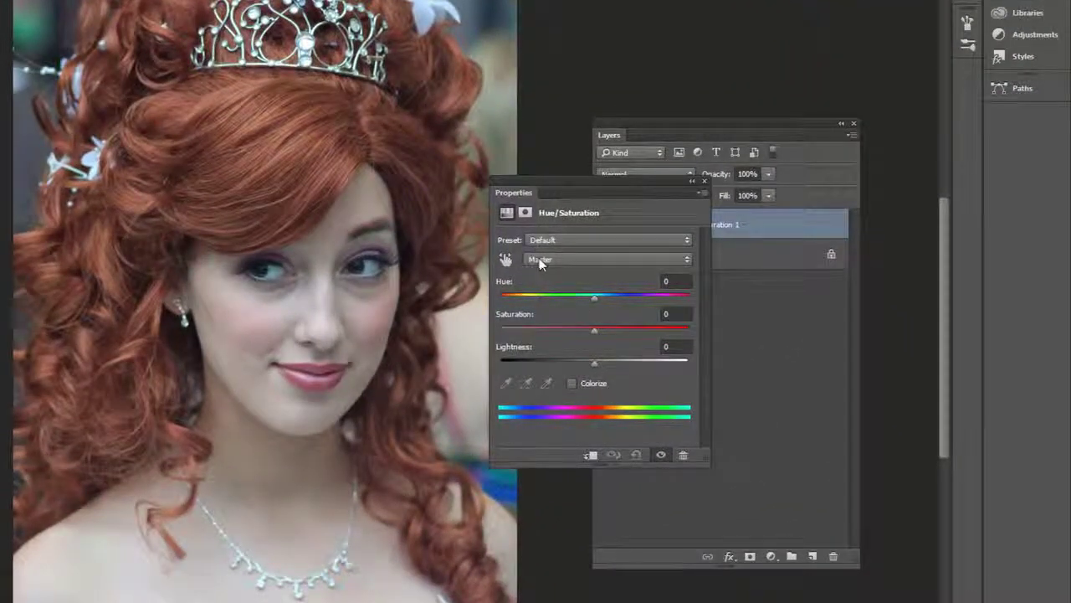
{"action": "left_click", "coordinate": [540, 260]}
{"action": "left_click", "coordinate": [540, 259]}
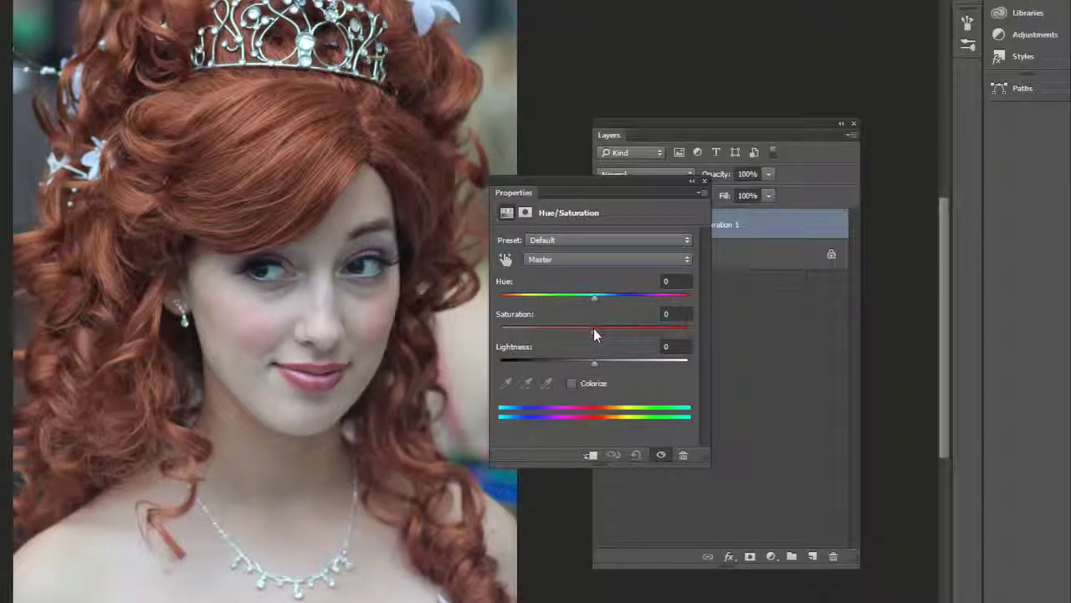
{"action": "mouse_move", "coordinate": [594, 328]}
{"action": "left_mouse_down"}
{"action": "mouse_move", "coordinate": [681, 329]}
{"action": "mouse_move", "coordinate": [484, 332]}
{"action": "mouse_move", "coordinate": [719, 354]}
{"action": "mouse_move", "coordinate": [618, 348]}
{"action": "mouse_move", "coordinate": [528, 317]}
{"action": "mouse_move", "coordinate": [594, 329]}
{"action": "left_mouse_up"}
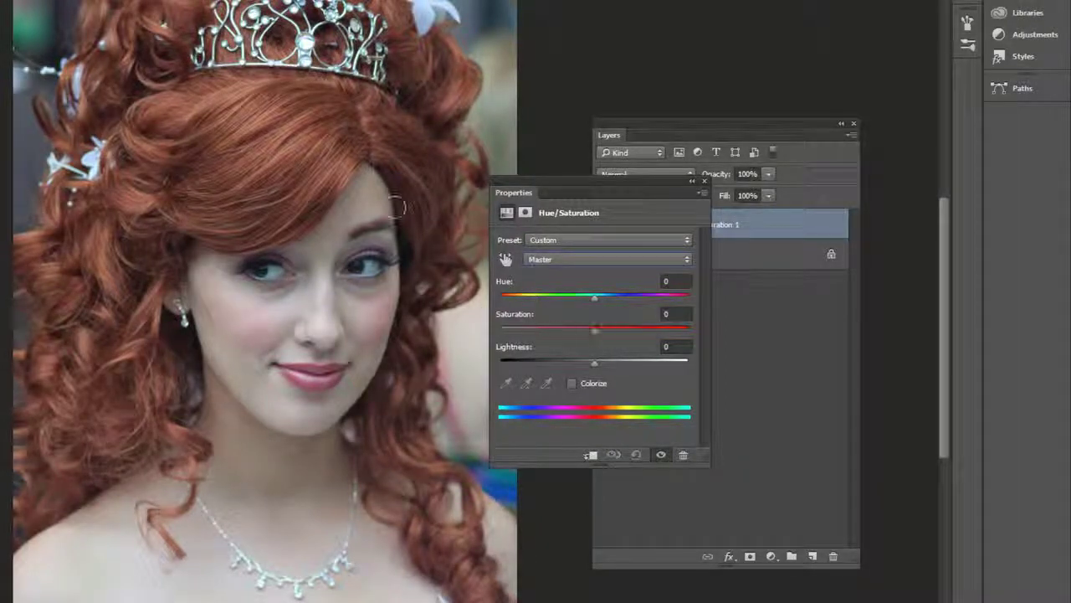
{"action": "left_click", "coordinate": [541, 260]}
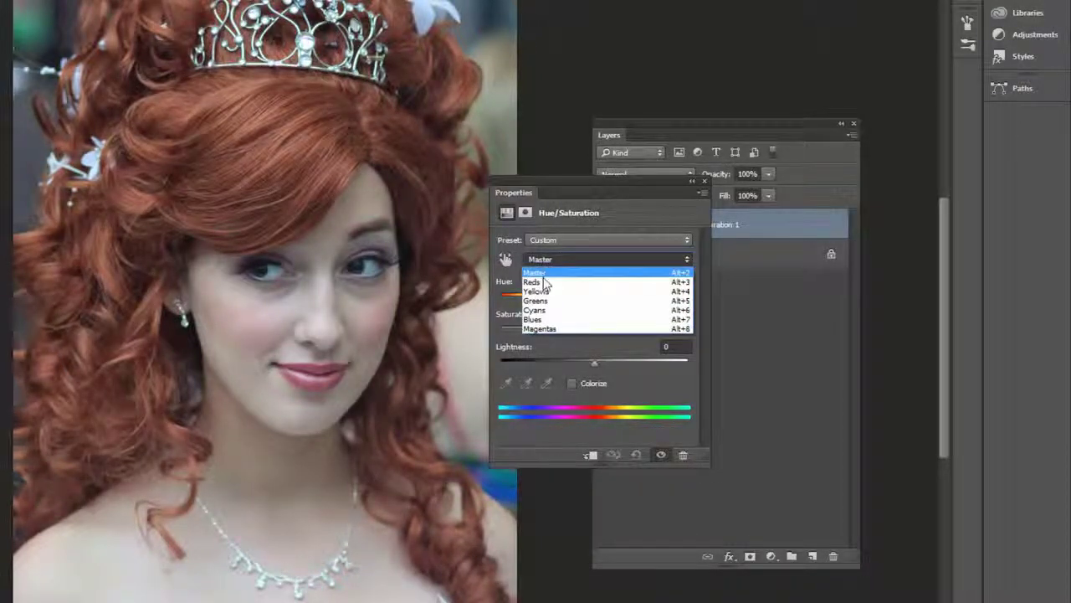
Step: Limit the adjustment to Reds with saturation +27 and lightness +5
{"action": "left_click", "coordinate": [539, 282]}
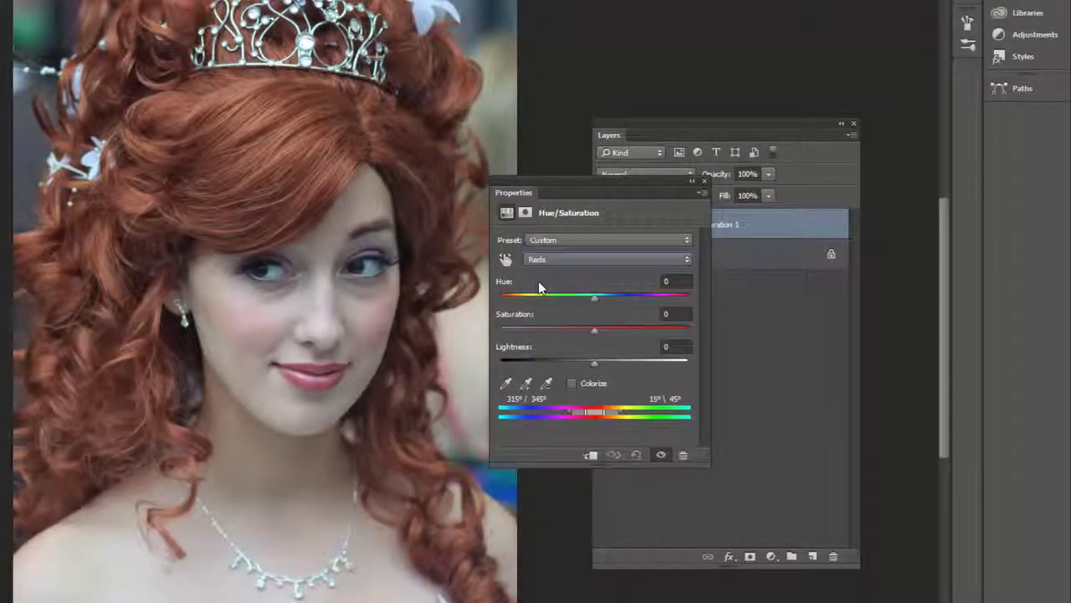
{"action": "left_click_drag", "start_coordinate": [594, 329], "coordinate": [622, 329]}
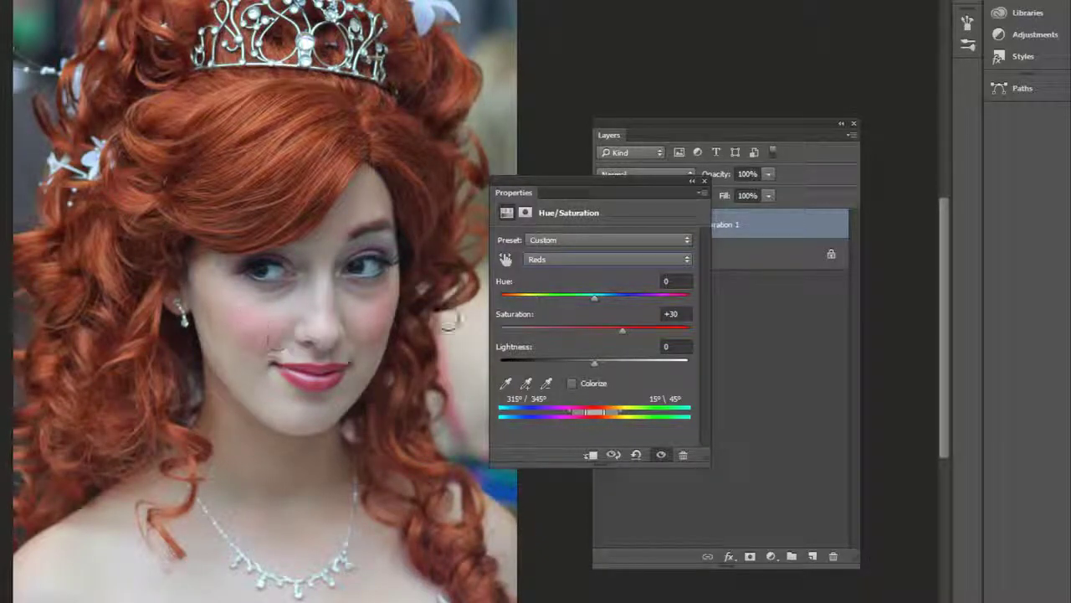
{"action": "mouse_move", "coordinate": [623, 330]}
{"action": "left_mouse_down"}
{"action": "mouse_move", "coordinate": [632, 332]}
{"action": "mouse_move", "coordinate": [620, 329]}
{"action": "left_mouse_up"}
{"action": "left_click_drag", "start_coordinate": [595, 363], "coordinate": [598, 363]}
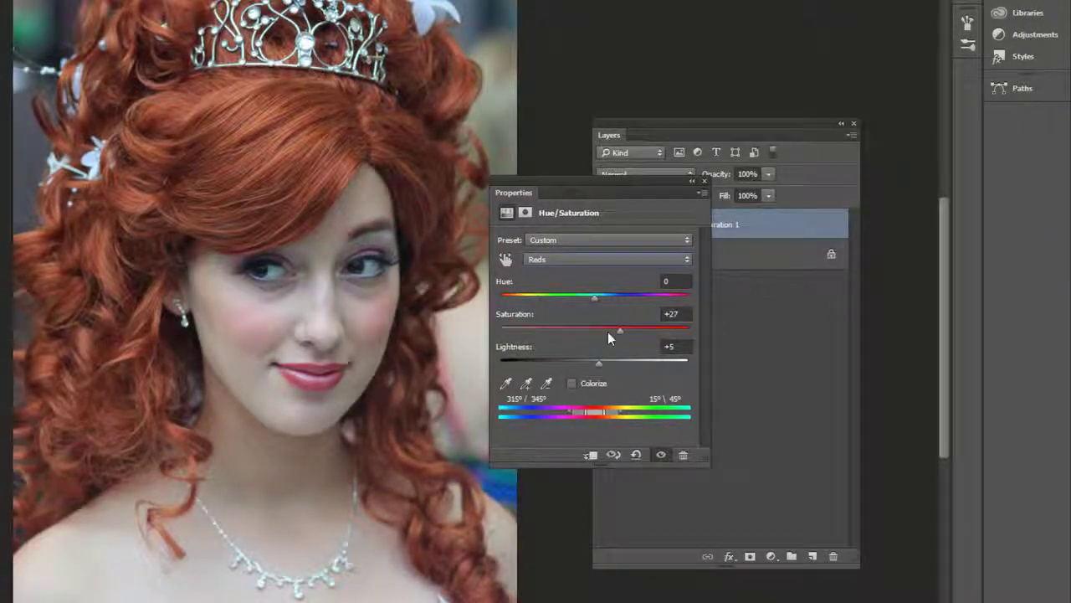
Step: Shift hue to +180 and drag the range sliders onto yellows, turning the hair green
{"action": "left_click_drag", "start_coordinate": [593, 298], "coordinate": [724, 321]}
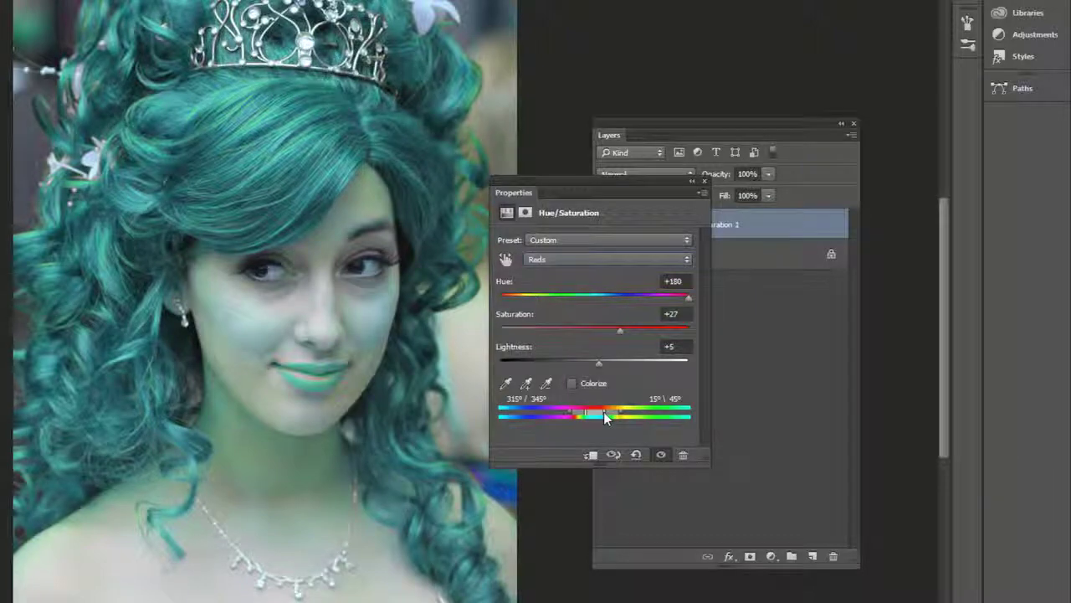
{"action": "left_click_drag", "start_coordinate": [606, 418], "coordinate": [617, 420]}
{"action": "mouse_move", "coordinate": [569, 417]}
{"action": "left_mouse_down"}
{"action": "mouse_move", "coordinate": [553, 417]}
{"action": "mouse_move", "coordinate": [587, 410]}
{"action": "left_mouse_up"}
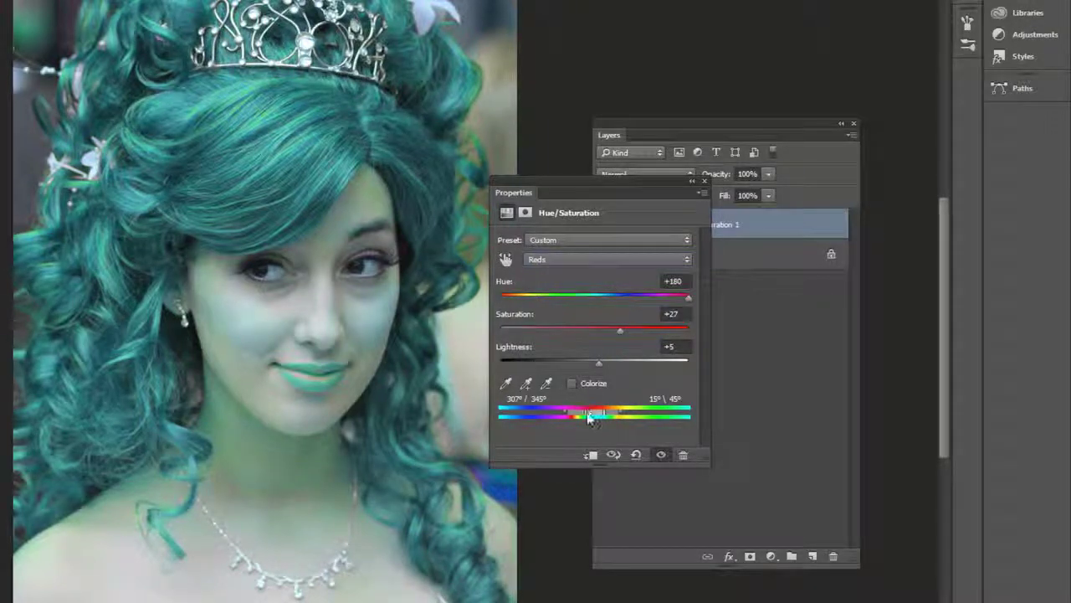
{"action": "left_click_drag", "start_coordinate": [565, 411], "coordinate": [548, 411]}
{"action": "left_click_drag", "start_coordinate": [556, 414], "coordinate": [585, 415]}
{"action": "left_click_drag", "start_coordinate": [541, 411], "coordinate": [584, 412]}
{"action": "mouse_move", "coordinate": [606, 412]}
{"action": "left_mouse_down"}
{"action": "mouse_move", "coordinate": [634, 418]}
{"action": "mouse_move", "coordinate": [527, 418]}
{"action": "mouse_move", "coordinate": [615, 422]}
{"action": "left_mouse_up"}
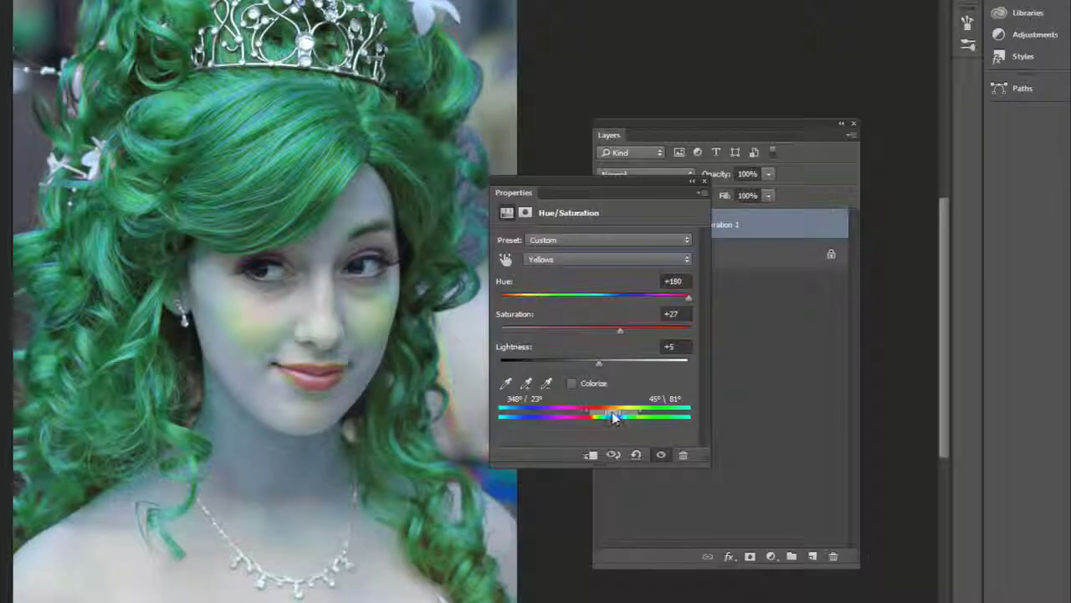
{"action": "left_click_drag", "start_coordinate": [614, 417], "coordinate": [615, 416]}
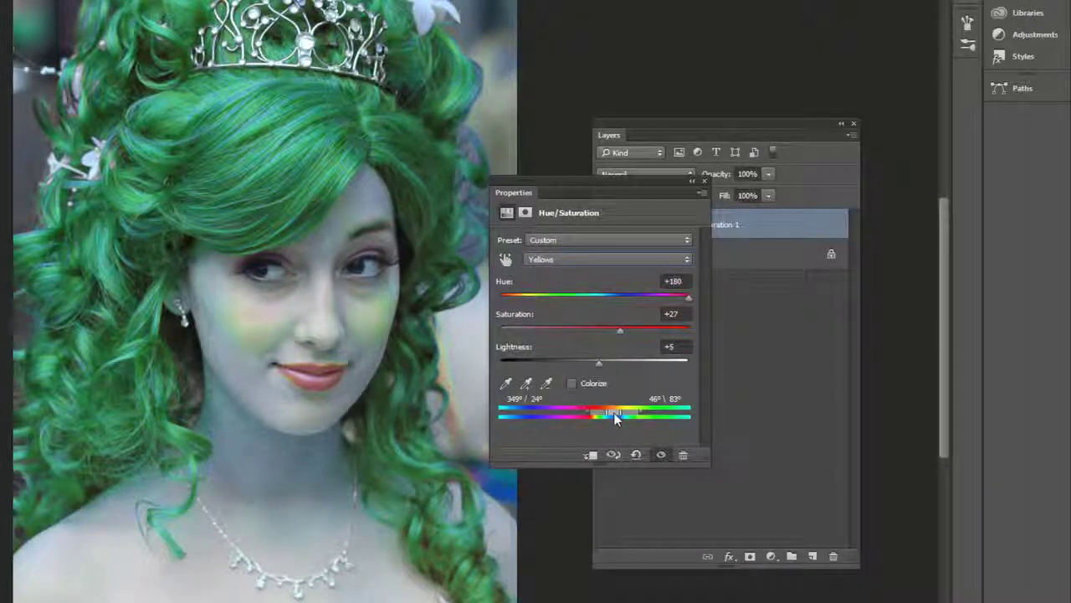
Step: Slide the colour range back to the reds span, 316°/339° to 29°/49°
{"action": "left_click_drag", "start_coordinate": [613, 412], "coordinate": [674, 422]}
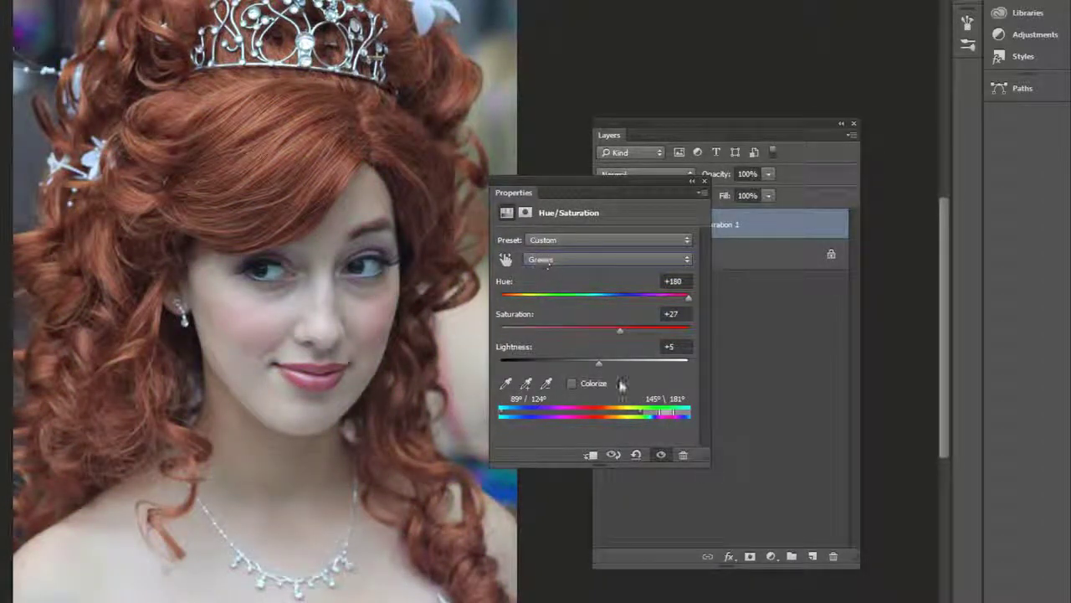
{"action": "mouse_move", "coordinate": [669, 411]}
{"action": "left_mouse_down"}
{"action": "mouse_move", "coordinate": [538, 414]}
{"action": "mouse_move", "coordinate": [609, 412]}
{"action": "left_mouse_up"}
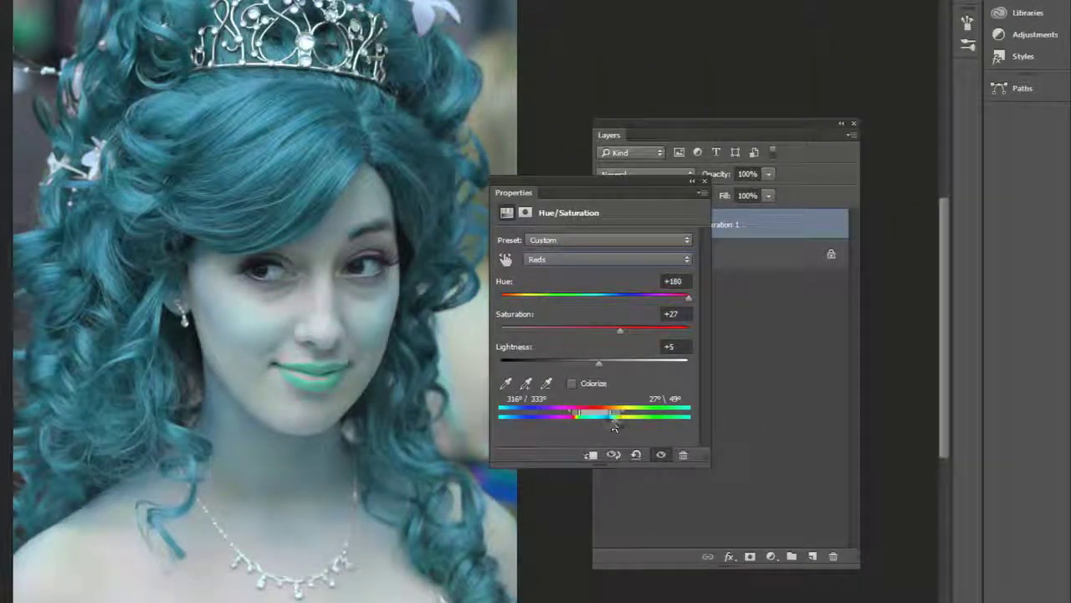
{"action": "mouse_move", "coordinate": [611, 410]}
{"action": "left_mouse_down"}
{"action": "mouse_move", "coordinate": [580, 417]}
{"action": "mouse_move", "coordinate": [612, 411]}
{"action": "left_mouse_up"}
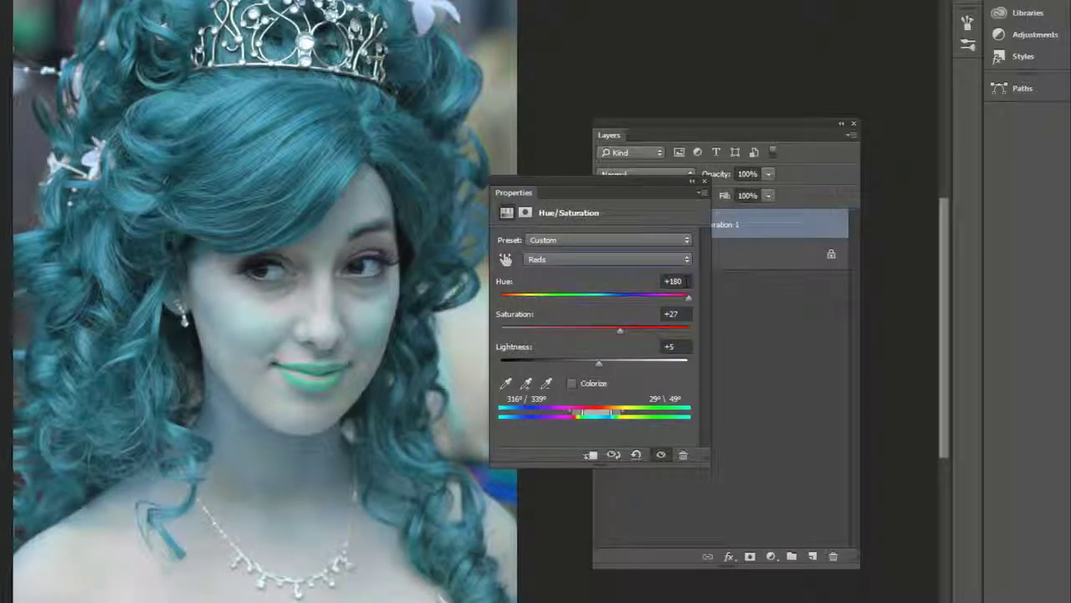
{"action": "left_click", "coordinate": [676, 281]}
Step: Reset the reds' hue to 0, raise saturation to +44, and close the Properties panel
{"action": "type", "text": "0"}
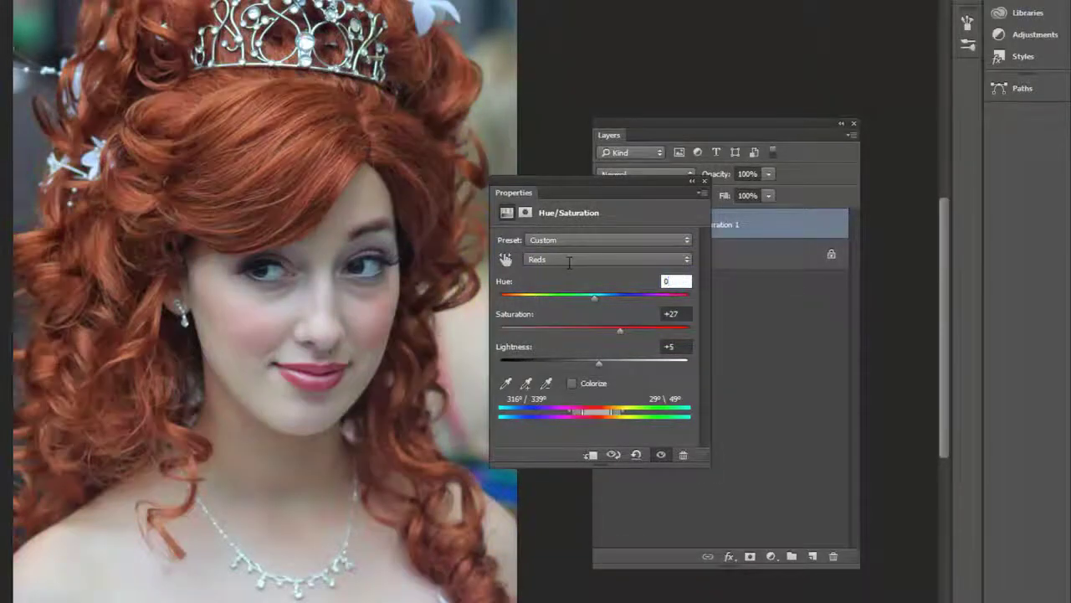
{"action": "mouse_move", "coordinate": [623, 330]}
{"action": "left_mouse_down"}
{"action": "mouse_move", "coordinate": [635, 330]}
{"action": "mouse_move", "coordinate": [614, 327]}
{"action": "mouse_move", "coordinate": [635, 332]}
{"action": "left_mouse_up"}
{"action": "left_click_drag", "start_coordinate": [633, 193], "coordinate": [624, 339]}
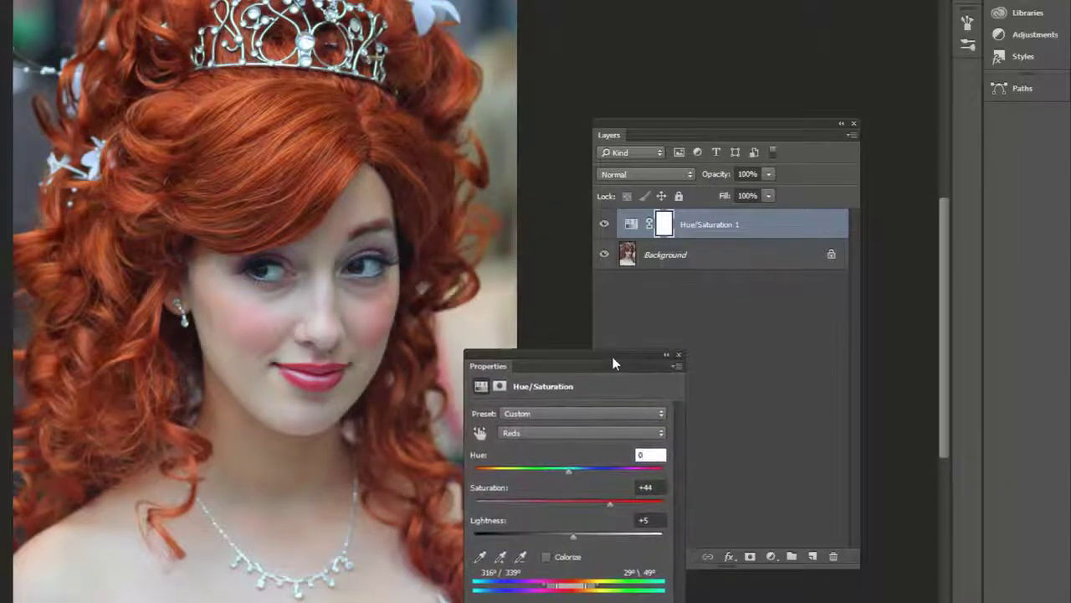
{"action": "left_click_drag", "start_coordinate": [613, 363], "coordinate": [838, 388]}
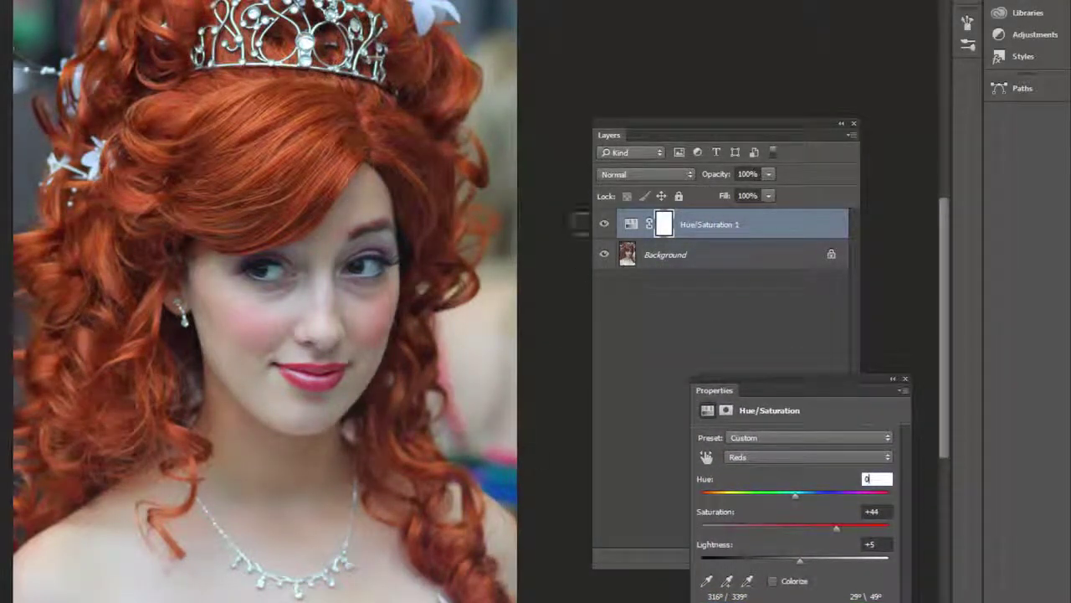
{"action": "key", "text": "Return"}
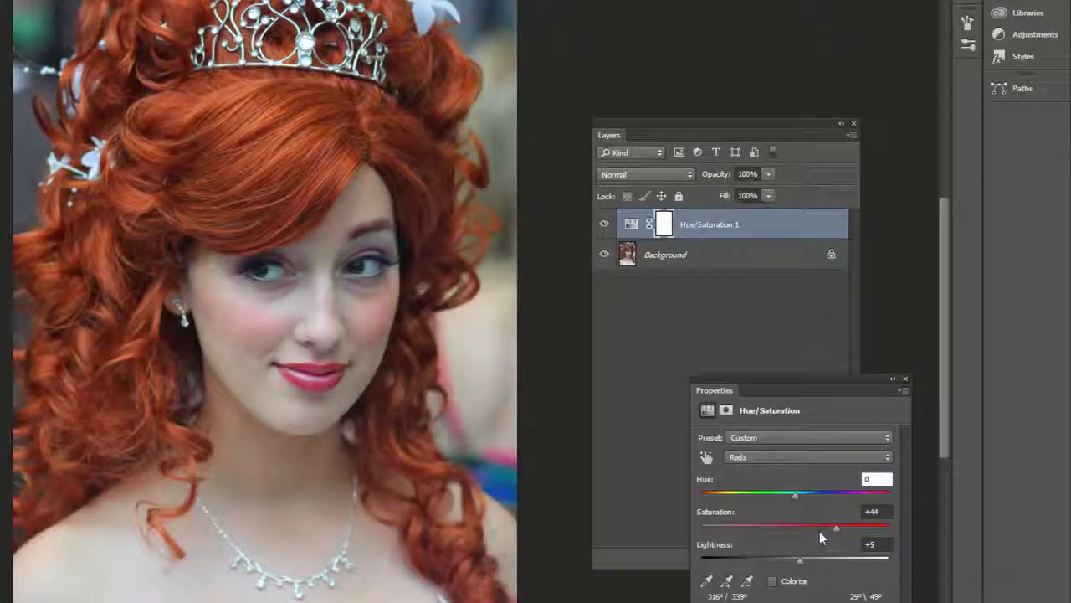
{"action": "left_click", "coordinate": [904, 378]}
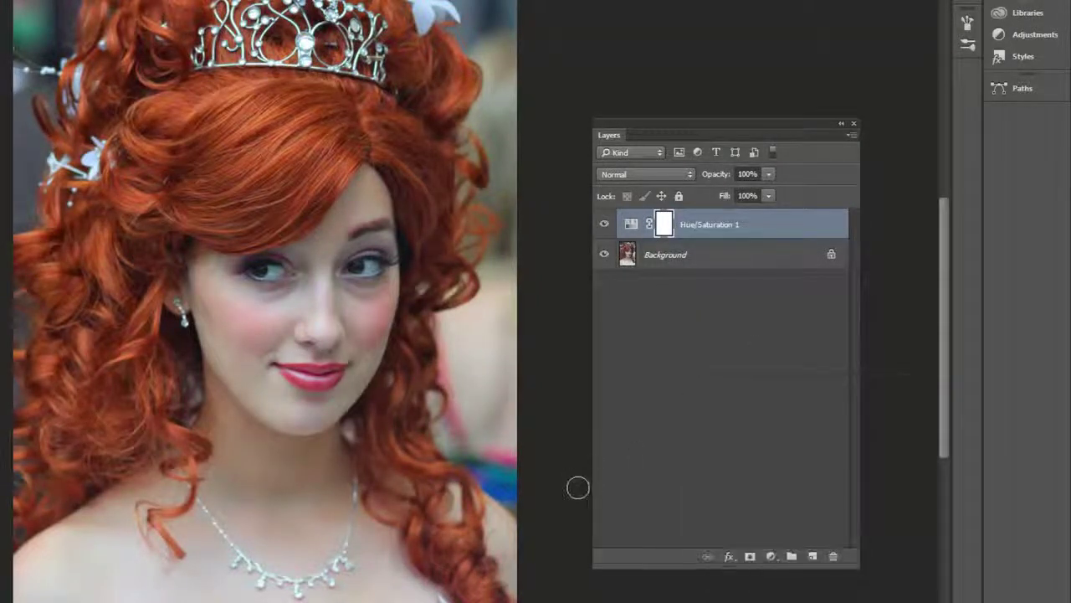
Step: Slightly lower the reds' saturation in Hue/Saturation 1, then drop the layer's opacity to 75%
{"action": "double_click", "coordinate": [630, 224]}
{"action": "left_click", "coordinate": [866, 381]}
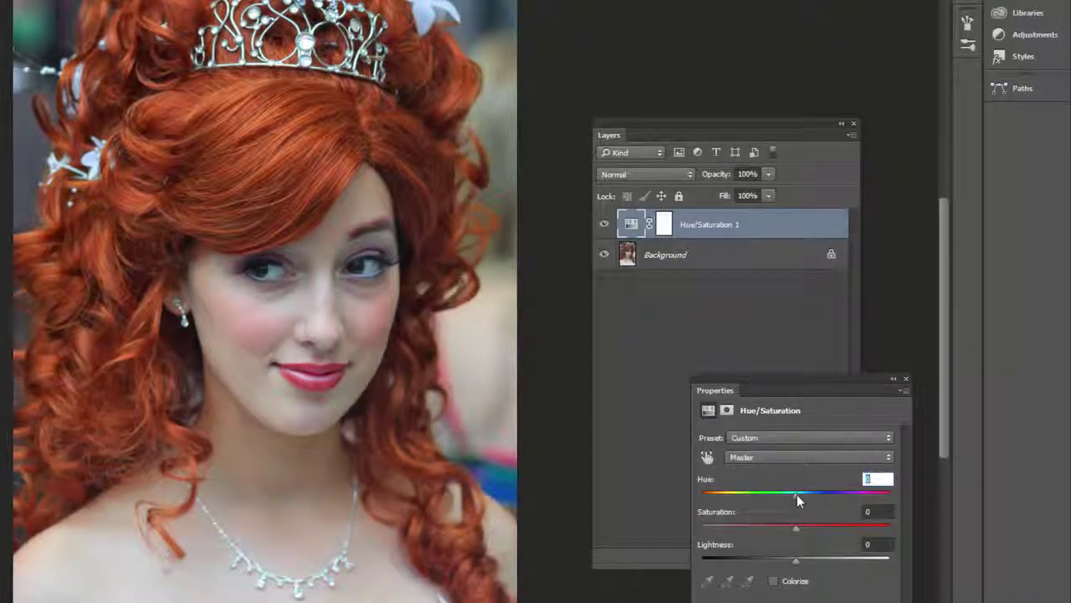
{"action": "left_click", "coordinate": [742, 457]}
{"action": "left_click", "coordinate": [751, 488]}
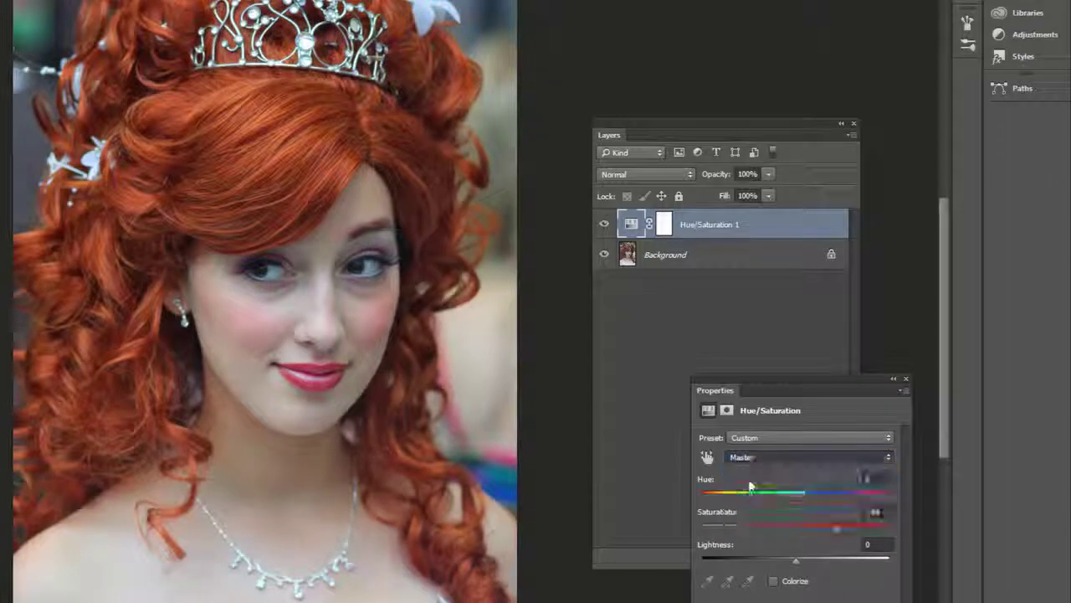
{"action": "mouse_move", "coordinate": [837, 526]}
{"action": "left_mouse_down"}
{"action": "mouse_move", "coordinate": [821, 526]}
{"action": "mouse_move", "coordinate": [836, 526]}
{"action": "left_mouse_up"}
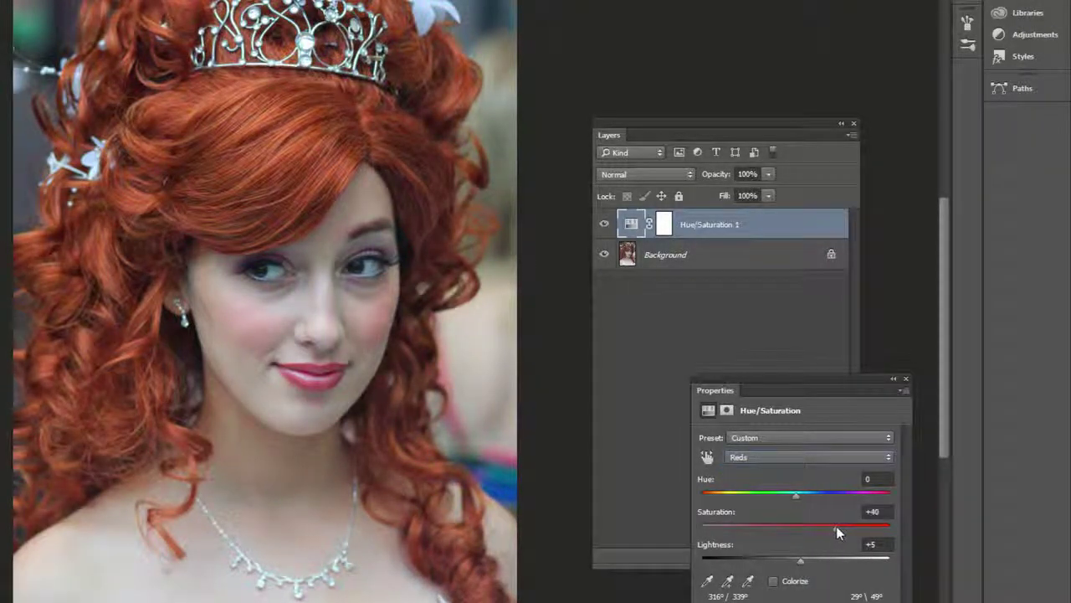
{"action": "left_click", "coordinate": [906, 381]}
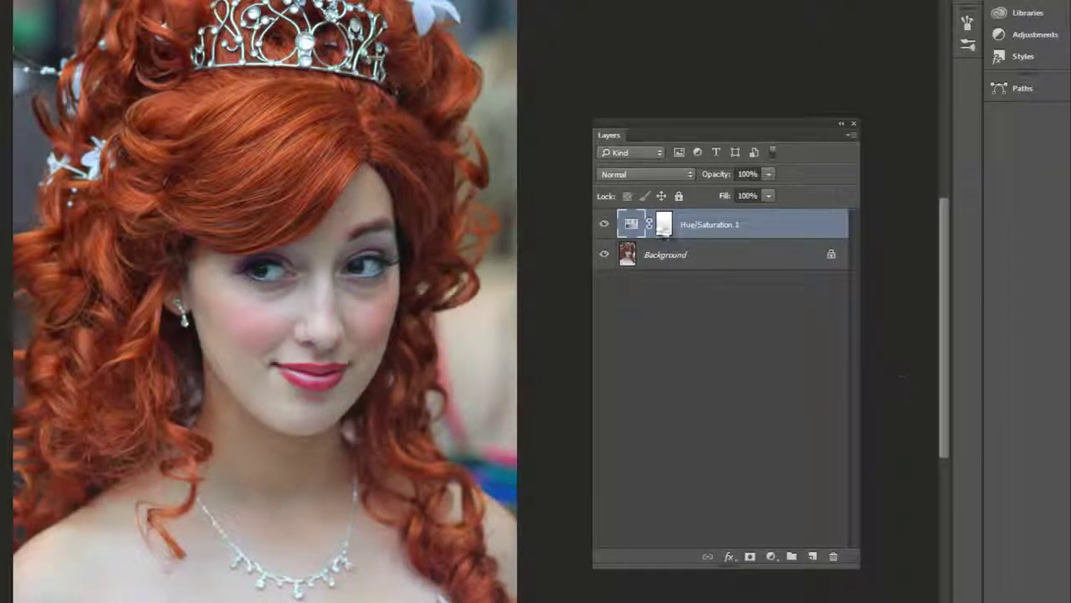
{"action": "left_click", "coordinate": [634, 226]}
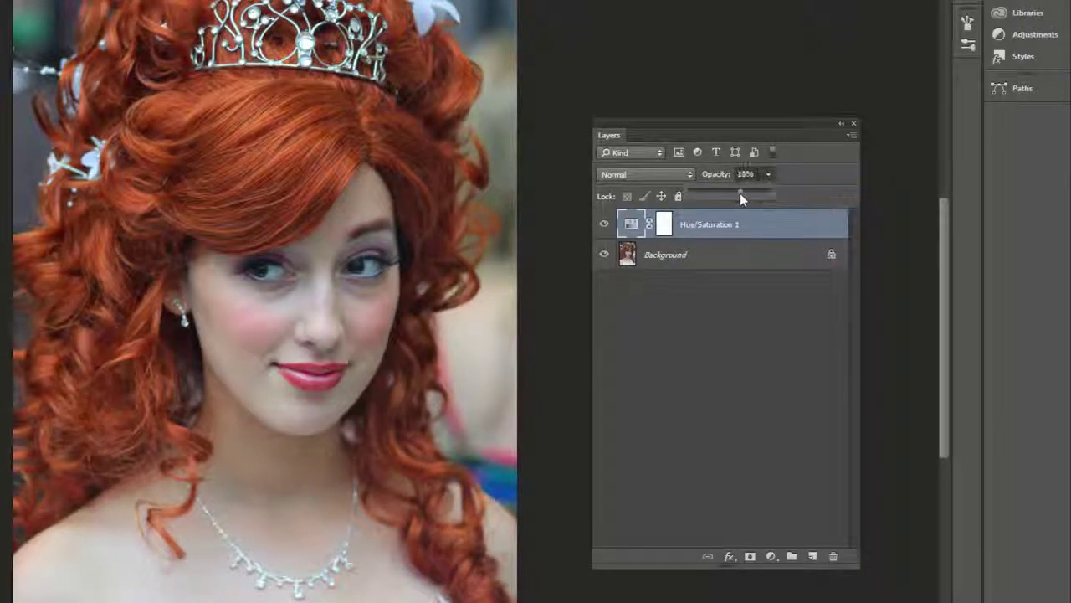
{"action": "mouse_move", "coordinate": [740, 194]}
{"action": "left_mouse_down"}
{"action": "mouse_move", "coordinate": [723, 192]}
{"action": "mouse_move", "coordinate": [752, 192]}
{"action": "left_mouse_up"}
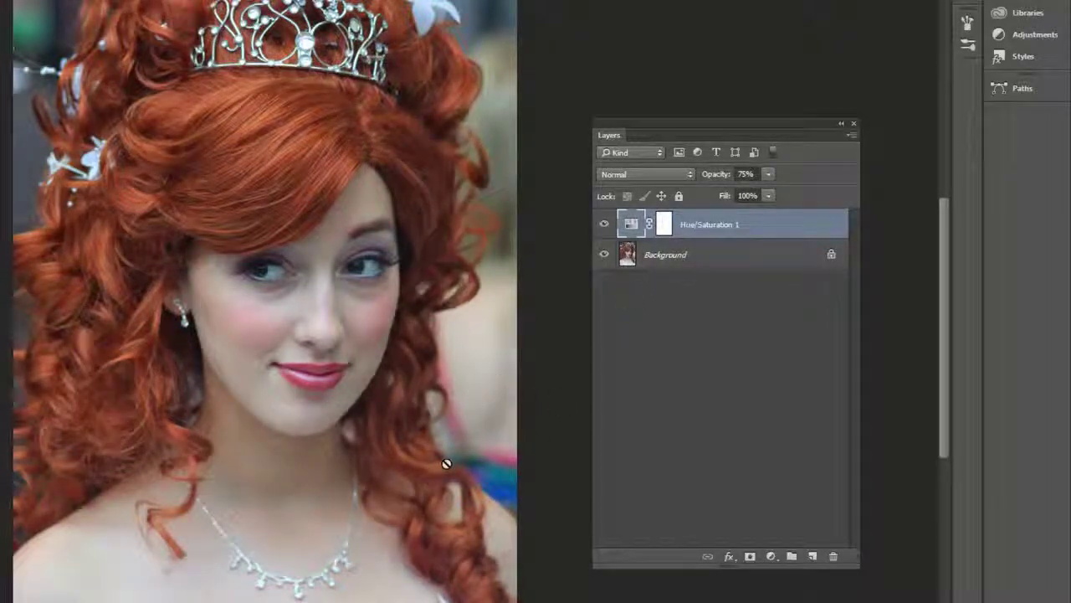
Step: Compare the portrait with the adjustment on and off, then switch to depth_of_field2.jpg
{"action": "left_click", "coordinate": [605, 226]}
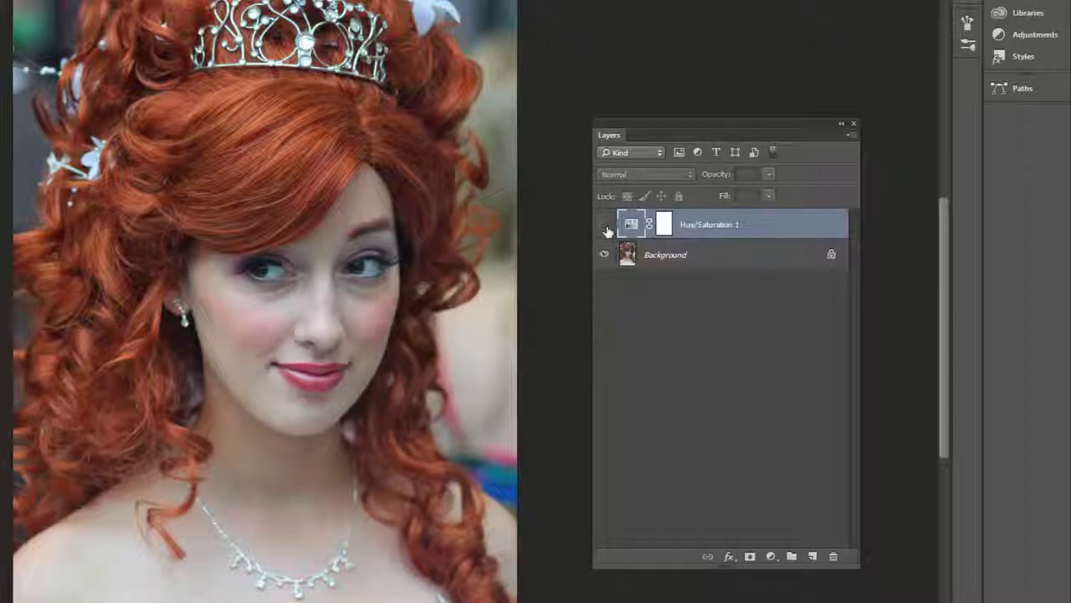
{"action": "left_click", "coordinate": [605, 226]}
{"action": "left_click", "coordinate": [605, 226]}
{"action": "left_click", "coordinate": [605, 226]}
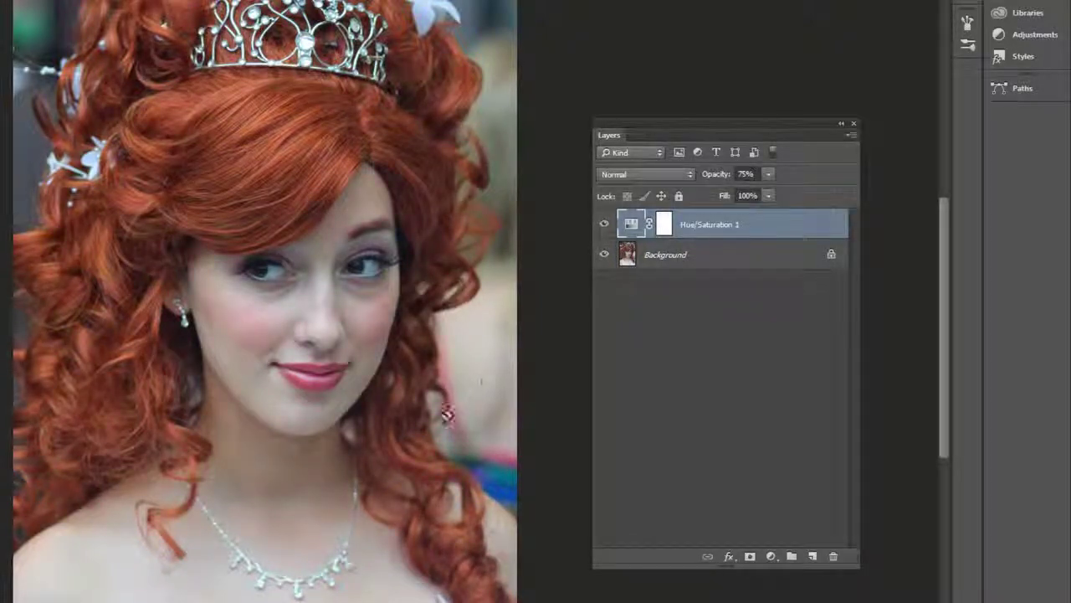
{"action": "left_click", "coordinate": [663, 224]}
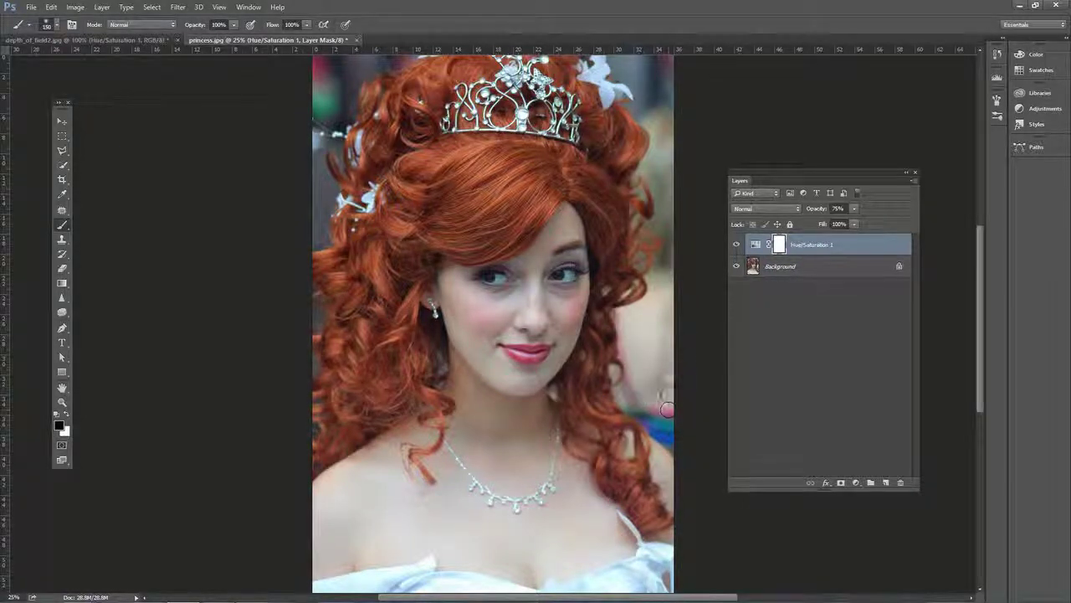
{"action": "left_click", "coordinate": [737, 245]}
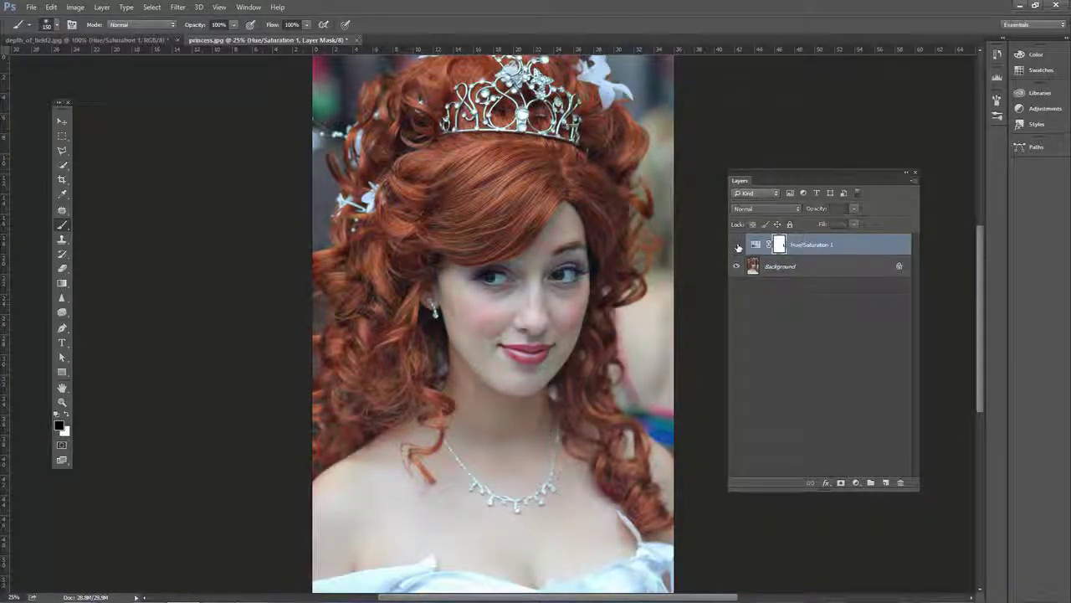
{"action": "left_click", "coordinate": [737, 244]}
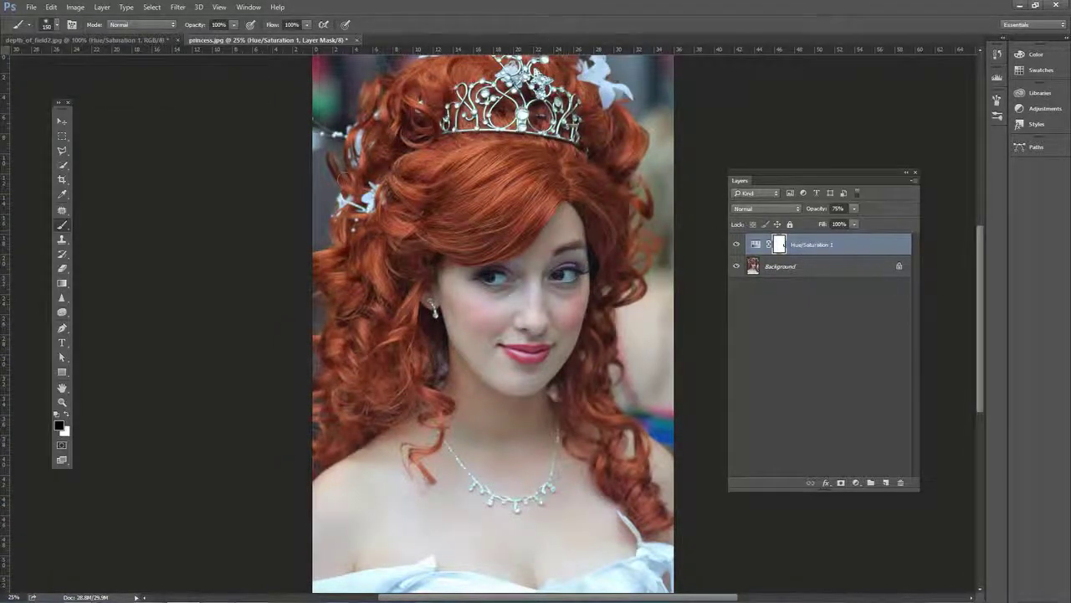
{"action": "left_click", "coordinate": [99, 40]}
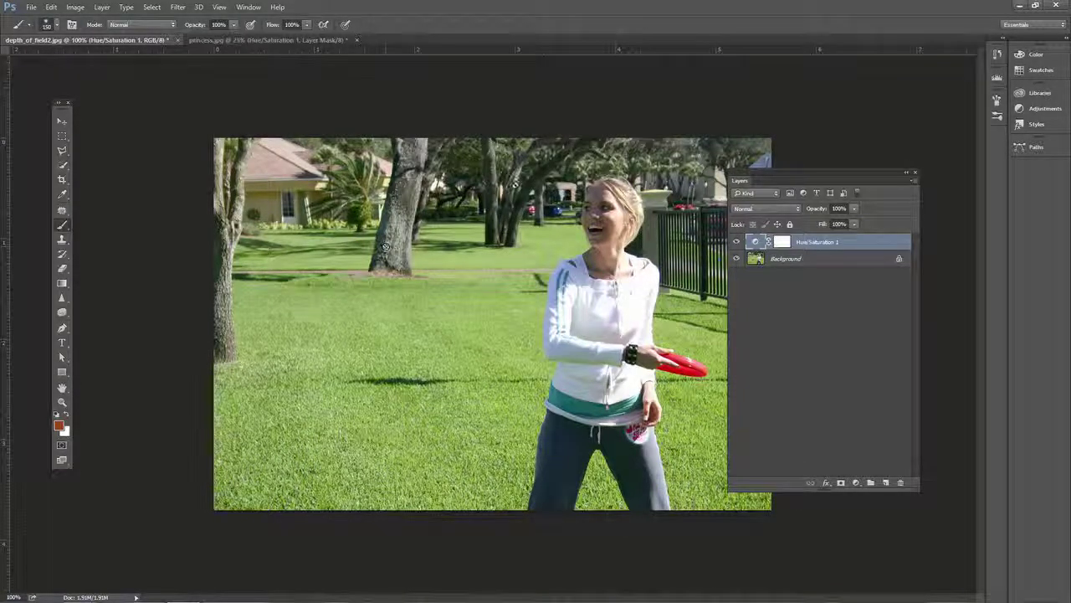
Step: Replace the frisbee photo's old adjustment with a new Hue/Saturation layer
{"action": "key", "text": "Delete"}
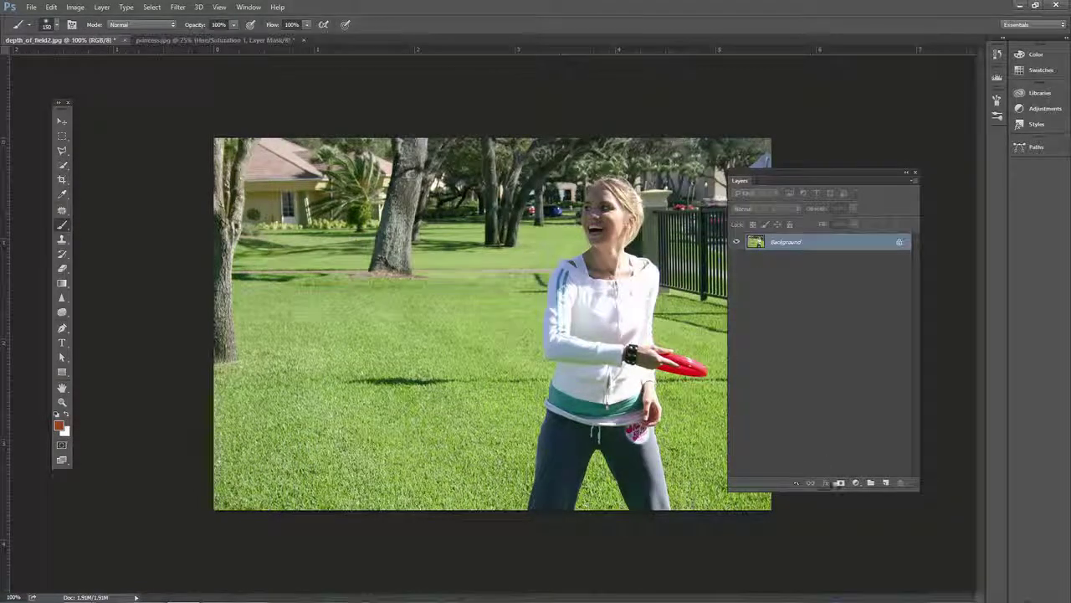
{"action": "left_click", "coordinate": [855, 483]}
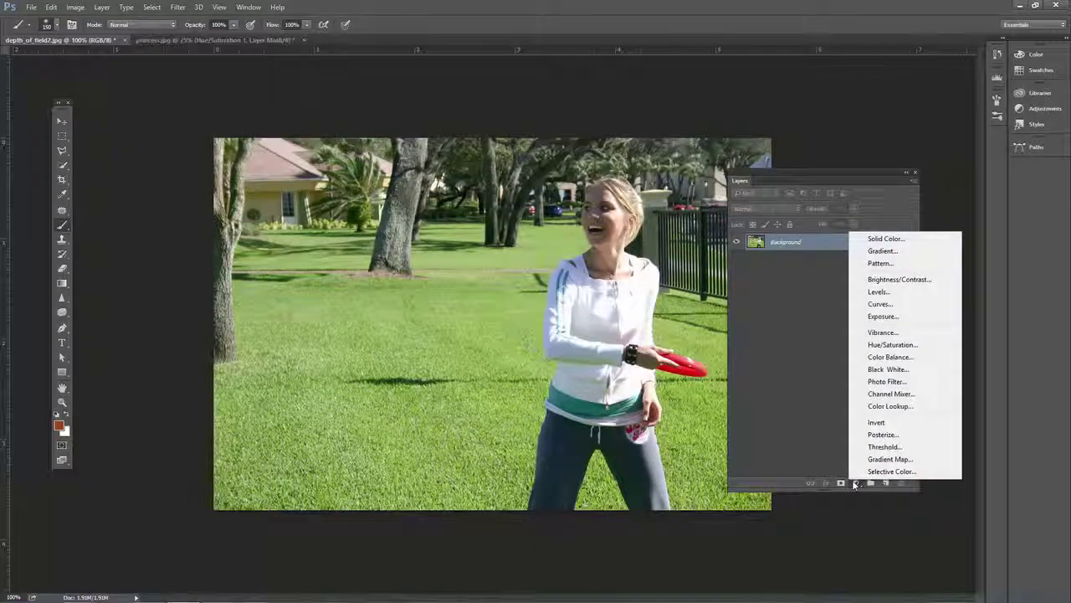
{"action": "left_click", "coordinate": [894, 345]}
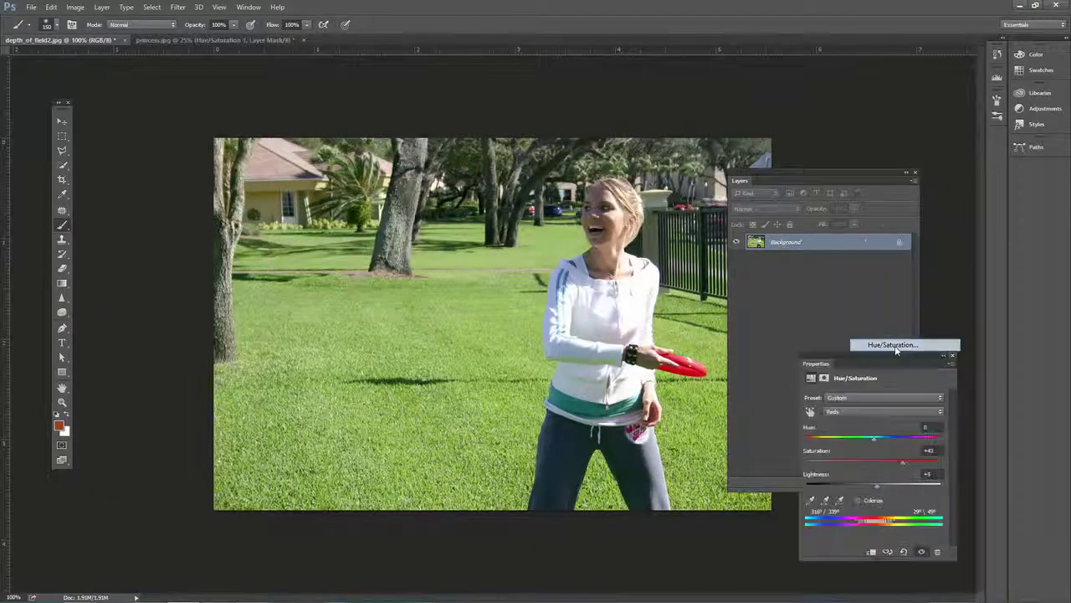
{"action": "mouse_move", "coordinate": [844, 352]}
{"action": "left_mouse_down"}
{"action": "mouse_move", "coordinate": [784, 324]}
{"action": "mouse_move", "coordinate": [787, 312]}
{"action": "mouse_move", "coordinate": [298, 264]}
{"action": "mouse_move", "coordinate": [273, 241]}
{"action": "mouse_move", "coordinate": [234, 232]}
{"action": "left_mouse_up"}
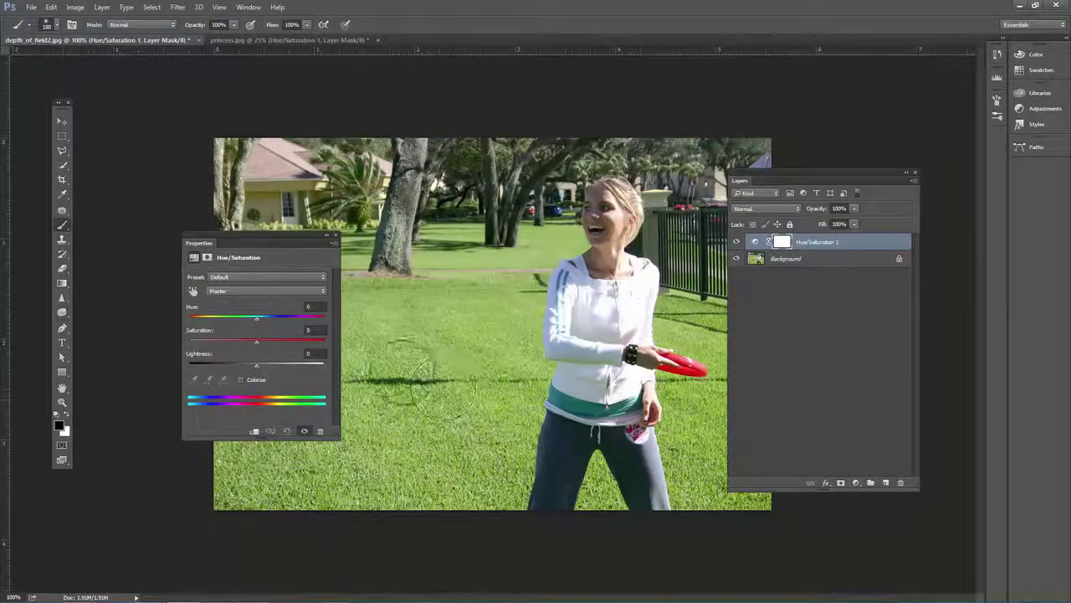
Step: Target Greens with saturation +20 and hue +180, widening the green range
{"action": "left_click", "coordinate": [224, 291]}
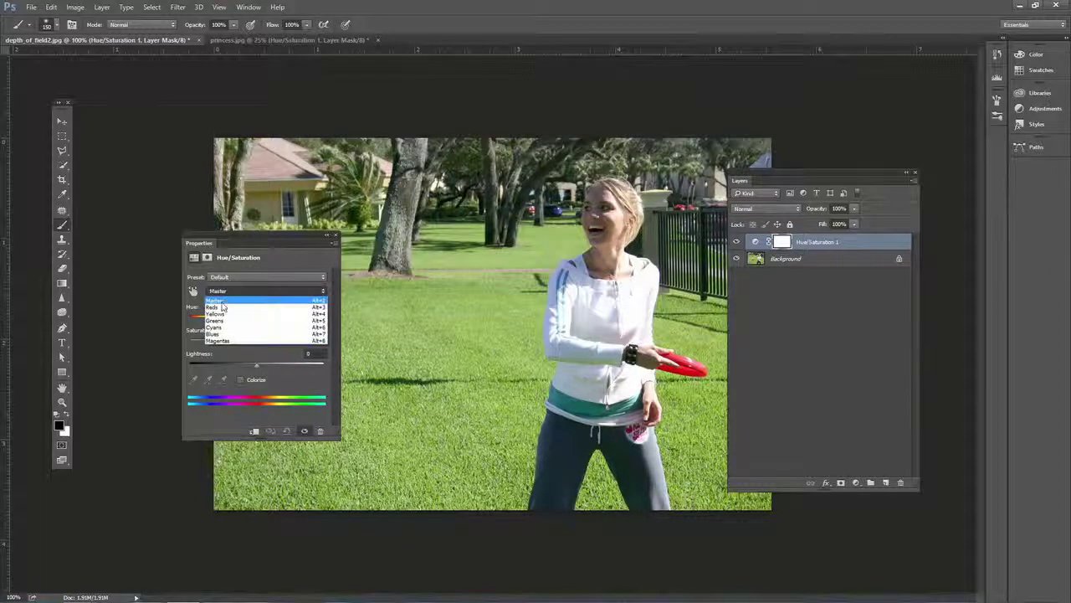
{"action": "left_click", "coordinate": [216, 320]}
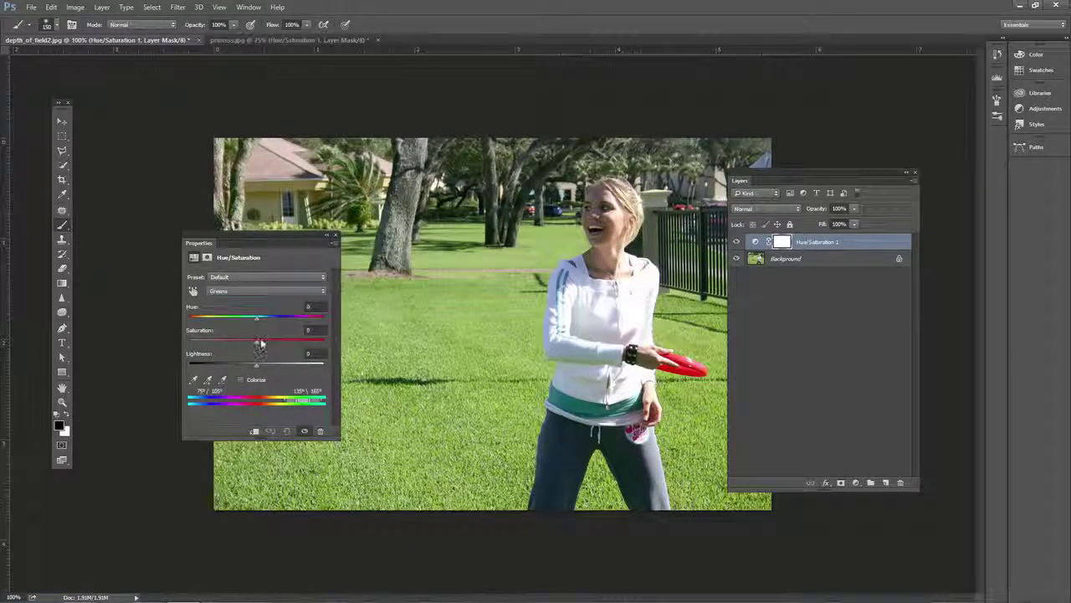
{"action": "mouse_move", "coordinate": [261, 343]}
{"action": "left_mouse_down"}
{"action": "mouse_move", "coordinate": [305, 348]}
{"action": "mouse_move", "coordinate": [275, 344]}
{"action": "left_mouse_up"}
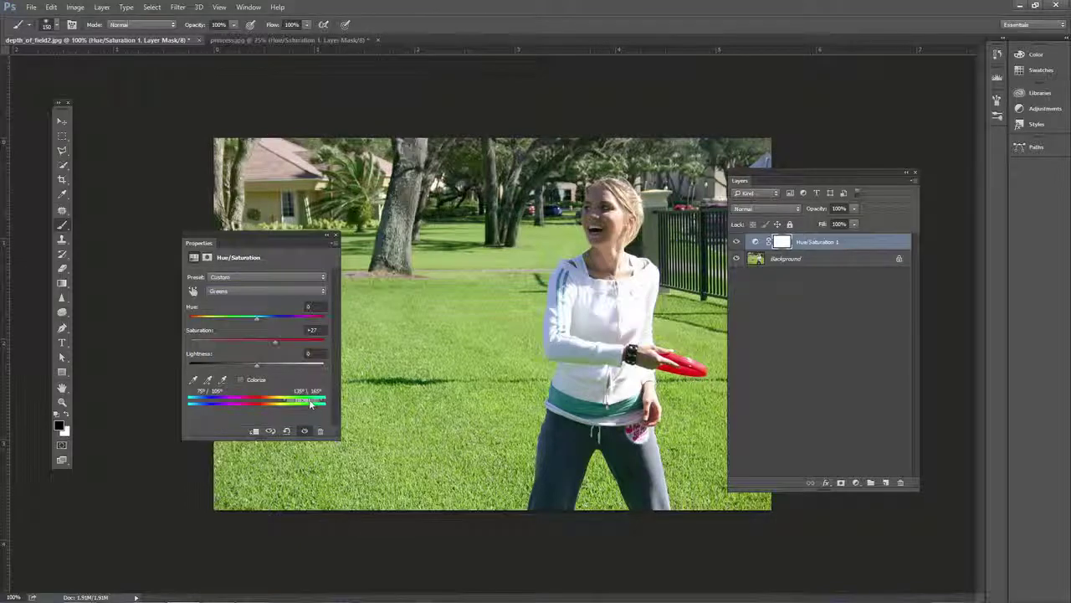
{"action": "left_click_drag", "start_coordinate": [313, 405], "coordinate": [292, 402]}
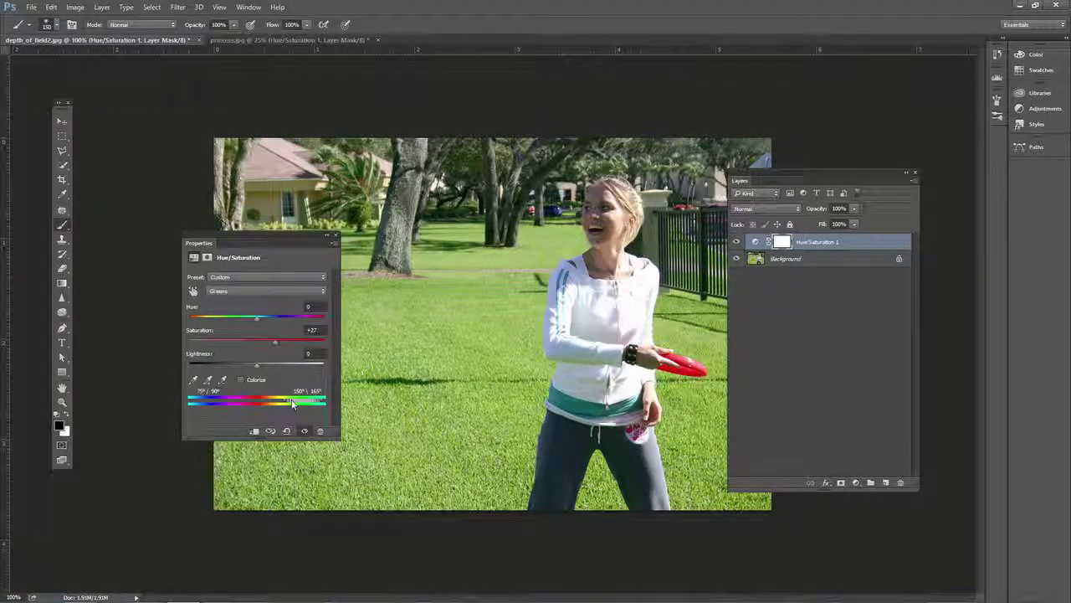
{"action": "left_click_drag", "start_coordinate": [272, 341], "coordinate": [279, 318]}
{"action": "left_click_drag", "start_coordinate": [342, 326], "coordinate": [342, 326]}
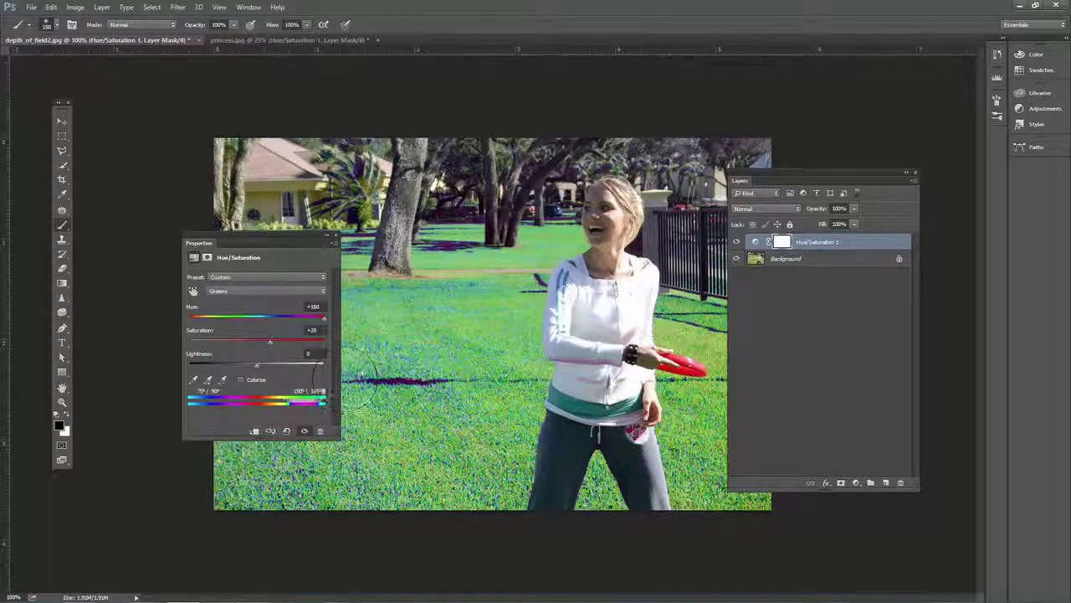
{"action": "left_click_drag", "start_coordinate": [317, 403], "coordinate": [288, 403]}
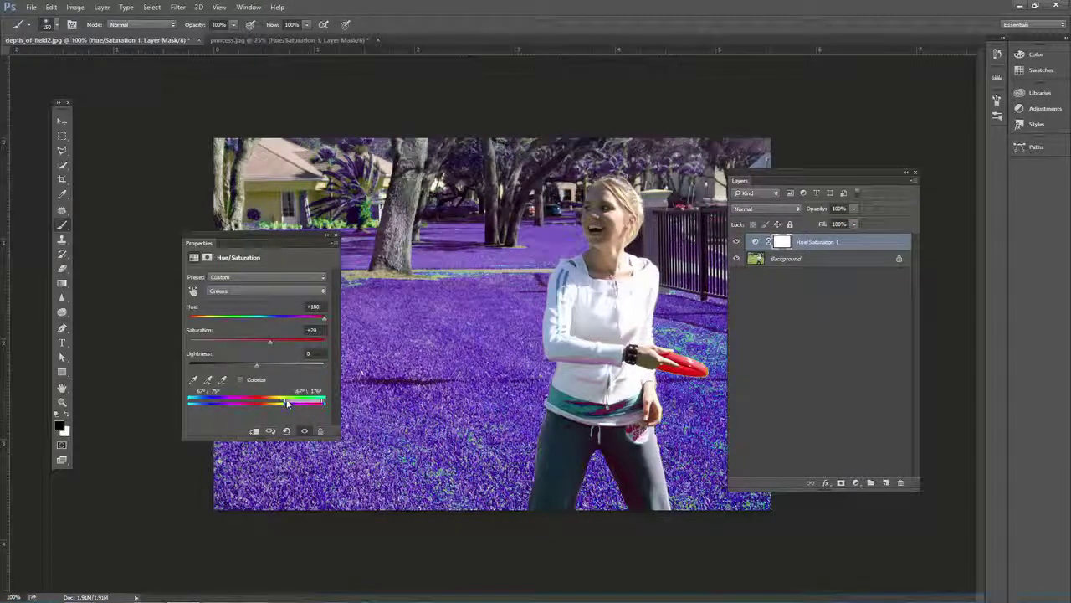
{"action": "left_click_drag", "start_coordinate": [285, 402], "coordinate": [284, 401]}
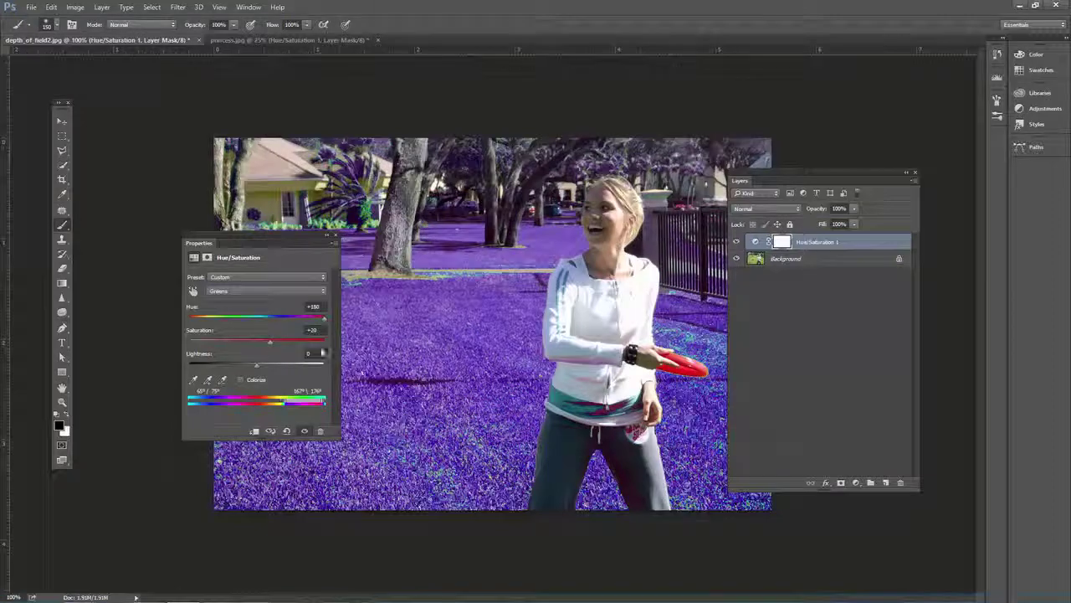
Step: Set the greens' hue back to 0 and saturation to +26
{"action": "left_click", "coordinate": [313, 306]}
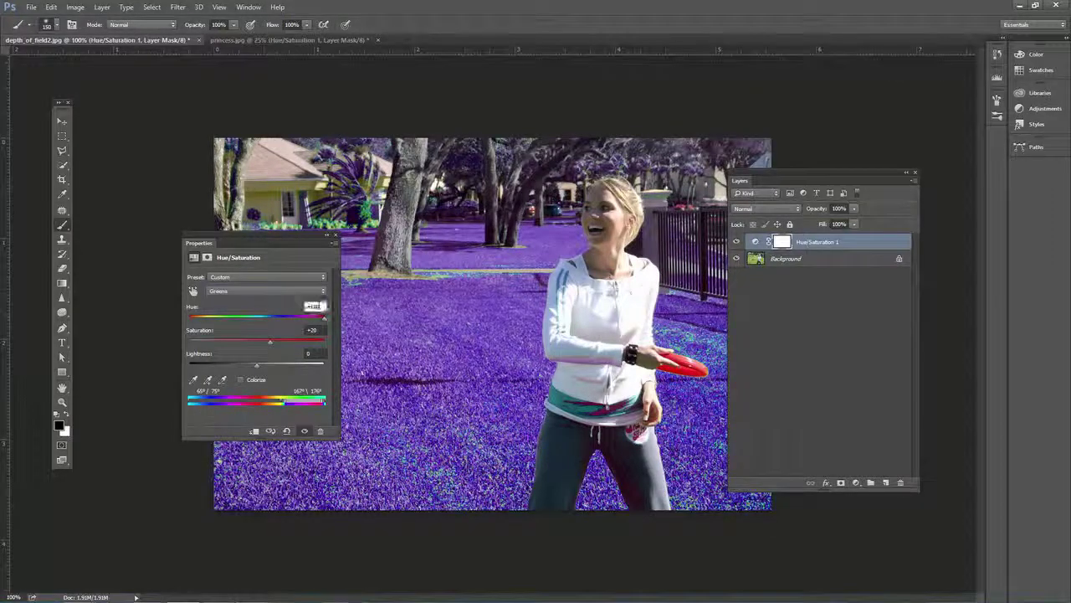
{"action": "type", "text": "0"}
{"action": "key", "text": "Return"}
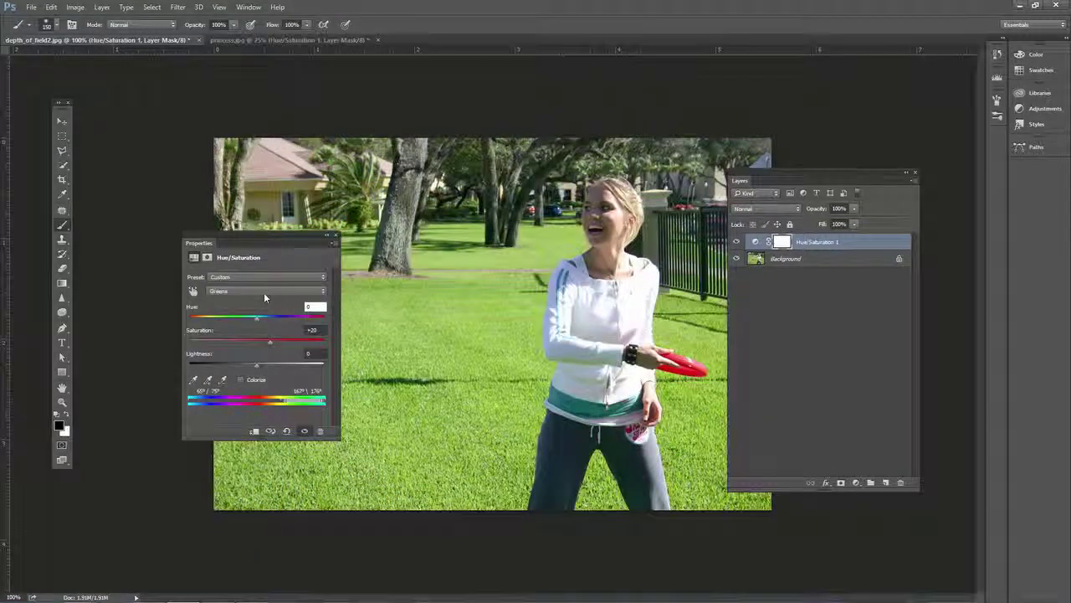
{"action": "left_click_drag", "start_coordinate": [273, 345], "coordinate": [277, 340]}
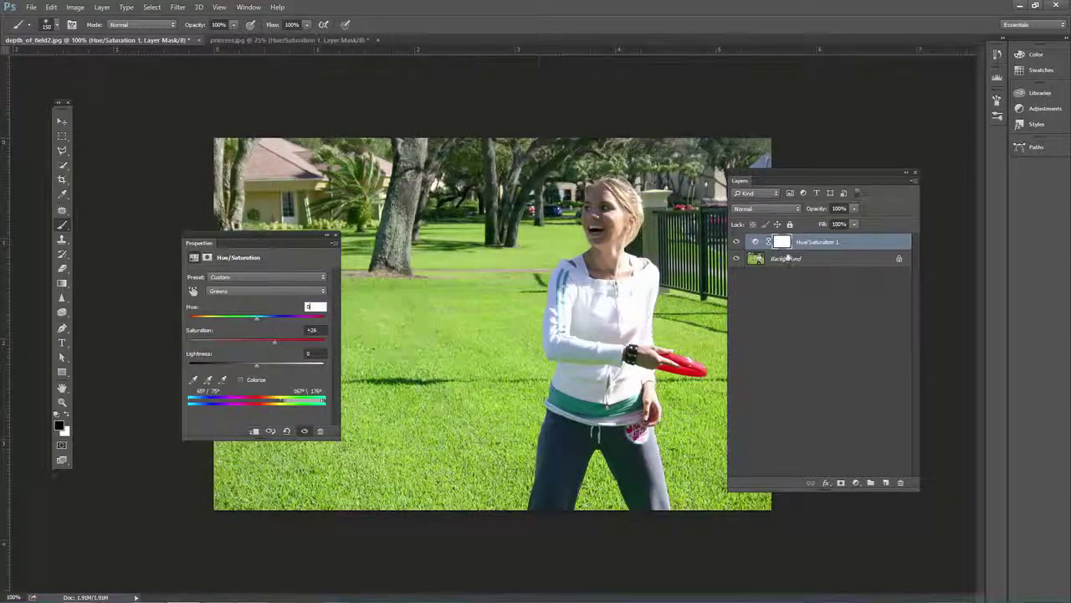
Step: Compare the grass with the adjustment on and off, then delete the Hue/Saturation layer
{"action": "left_click", "coordinate": [737, 242]}
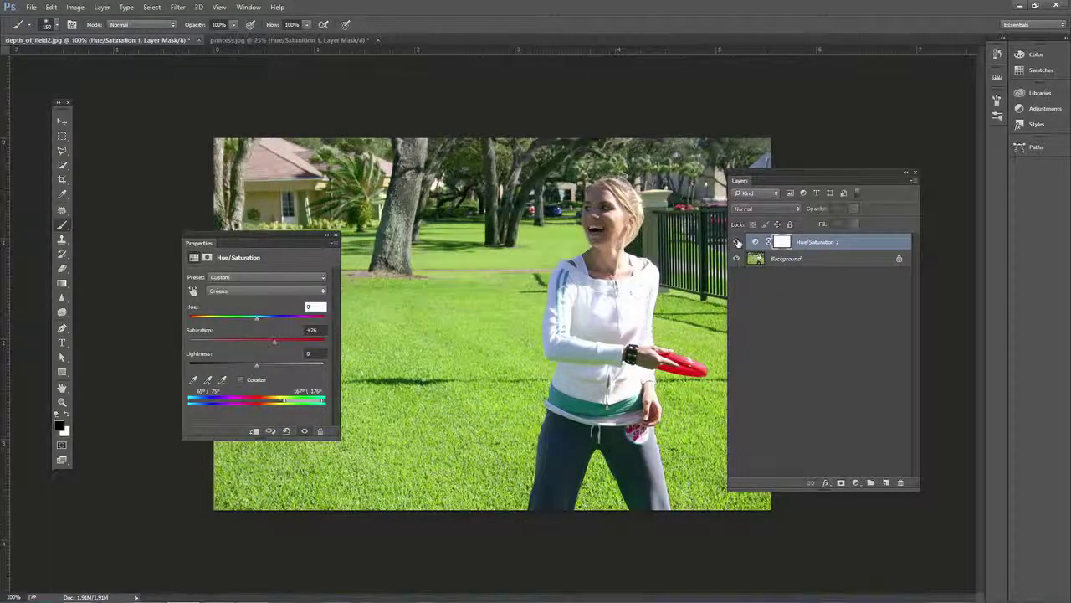
{"action": "left_click", "coordinate": [737, 242]}
{"action": "left_click", "coordinate": [737, 242]}
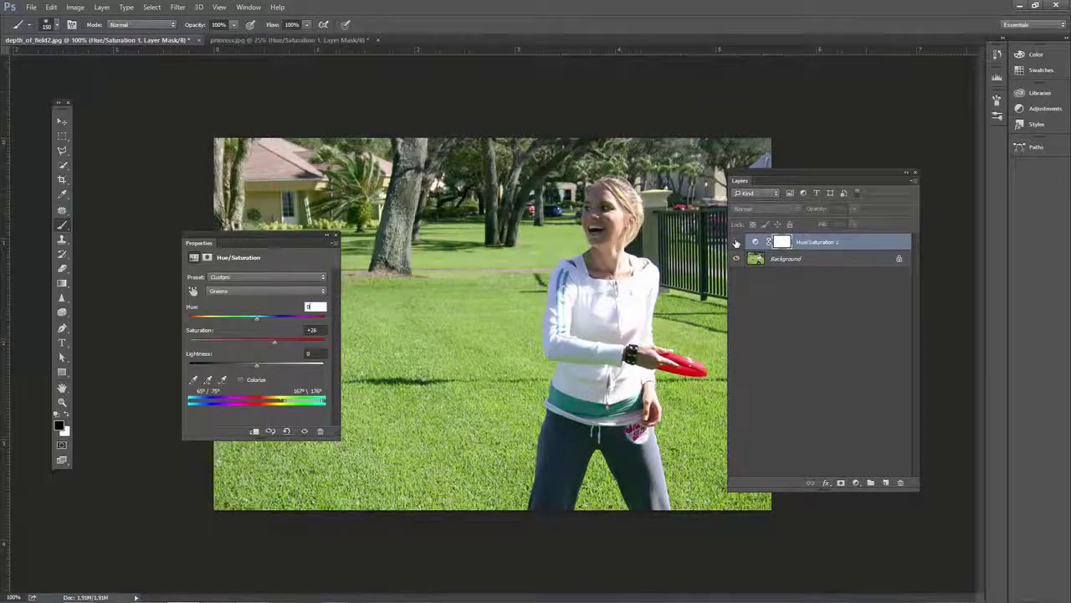
{"action": "left_click", "coordinate": [737, 242]}
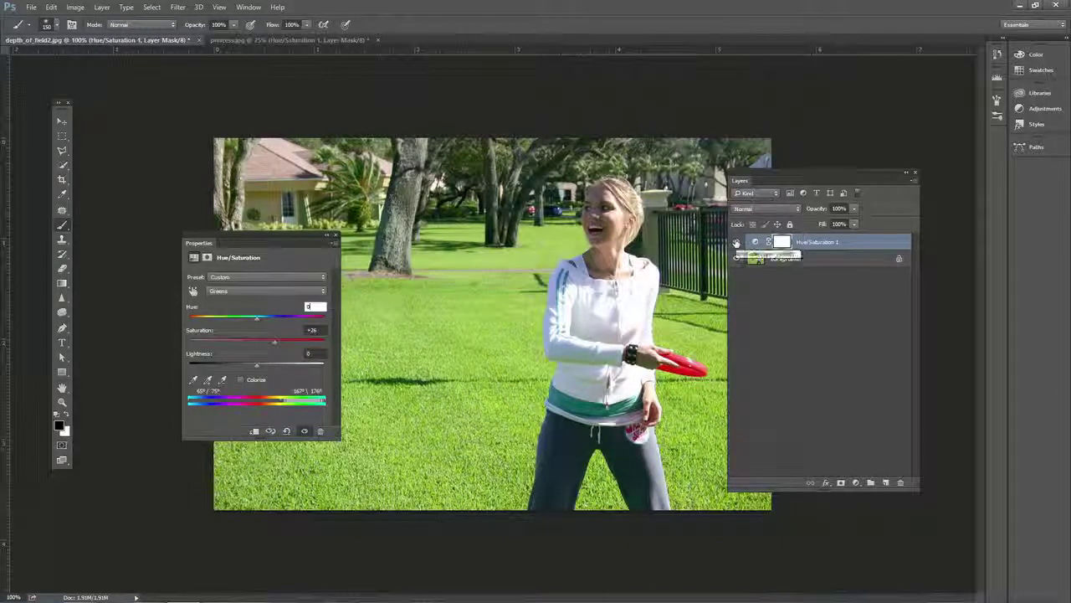
{"action": "left_click", "coordinate": [334, 238]}
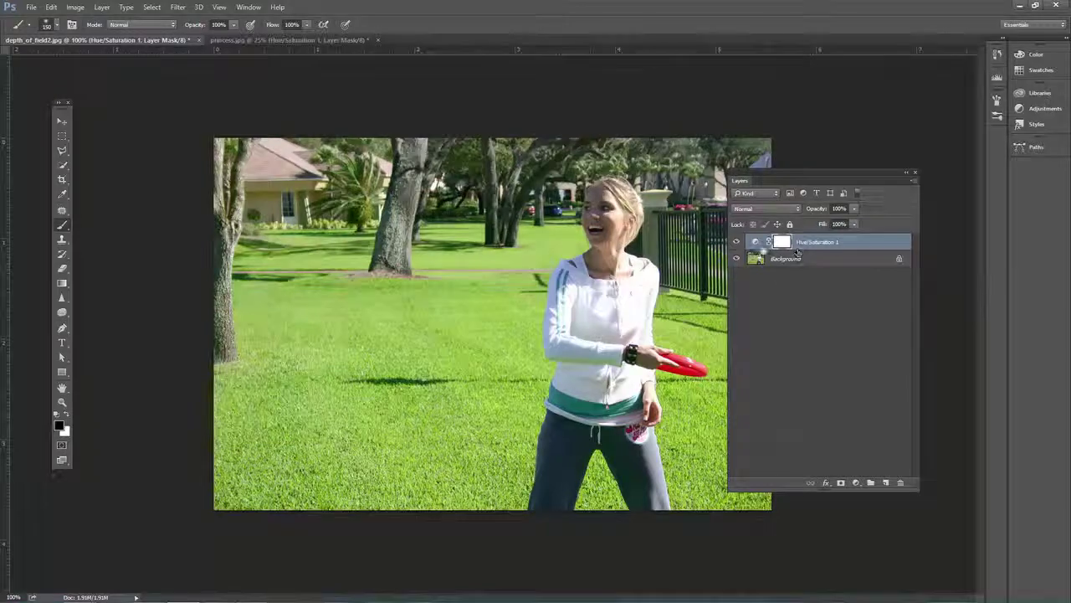
{"action": "left_click_drag", "start_coordinate": [763, 246], "coordinate": [902, 483]}
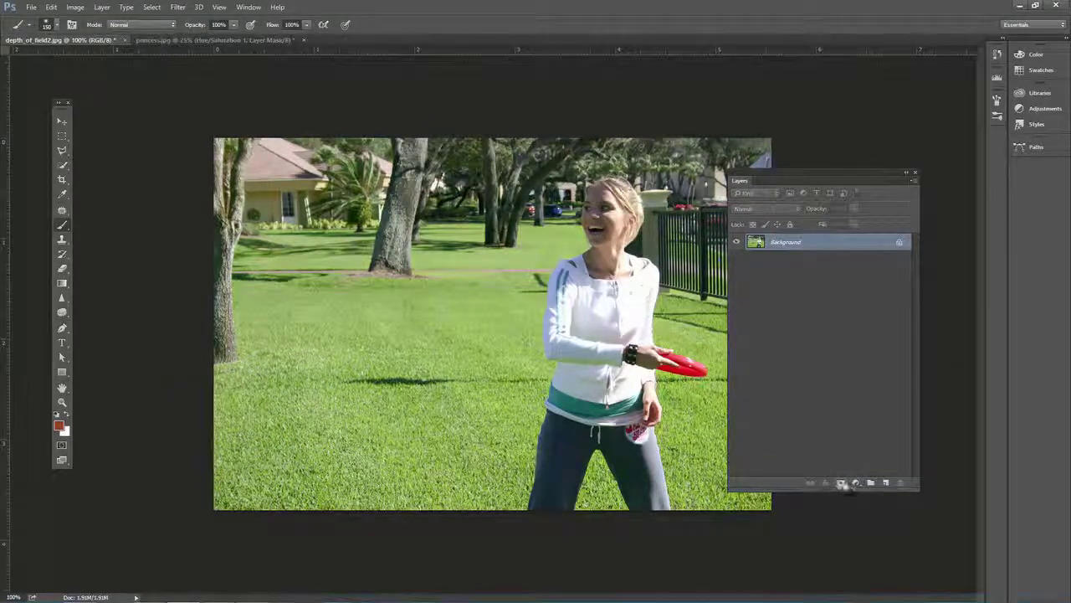
Step: Add a new Hue/Saturation adjustment layer and turn on its targeted adjustment tool
{"action": "left_click", "coordinate": [855, 483]}
{"action": "left_click", "coordinate": [890, 348]}
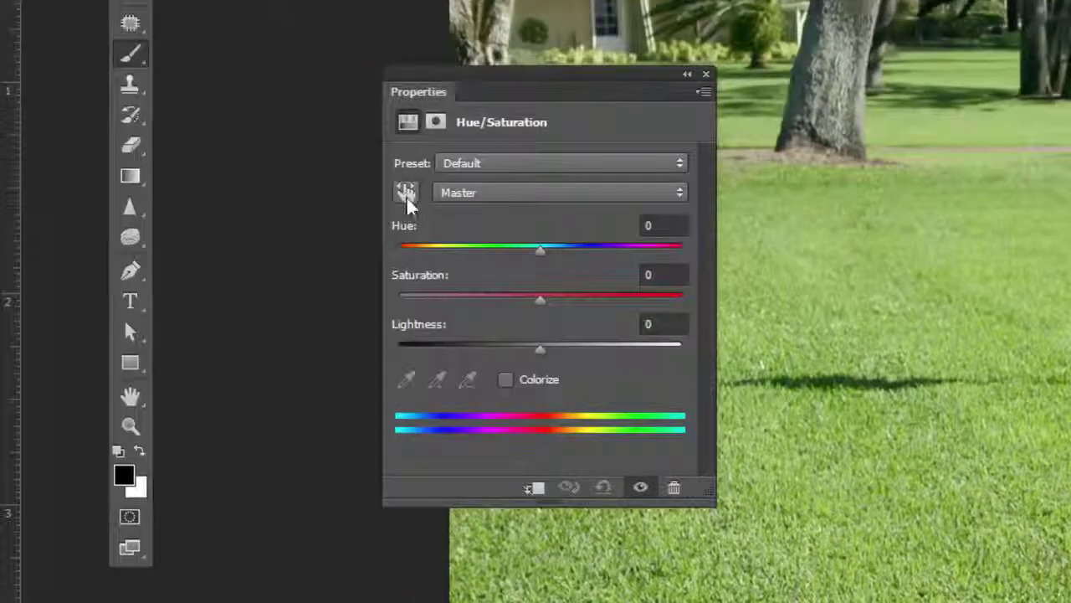
{"action": "left_click", "coordinate": [405, 195]}
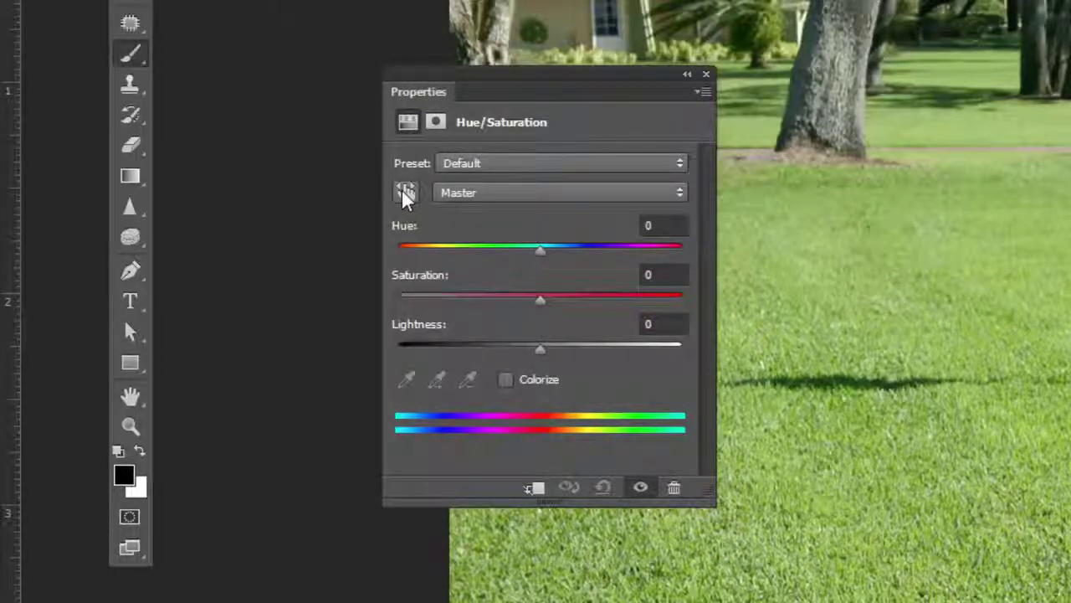
{"action": "left_click", "coordinate": [404, 192]}
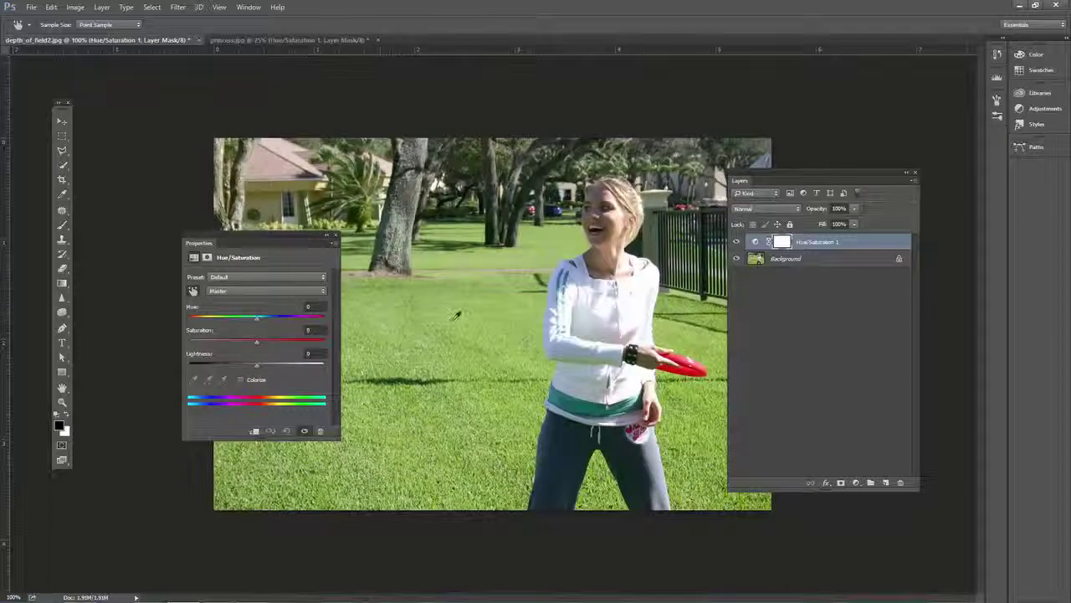
Step: Target the lawn's Yellows at Hue -26 and Saturation -14, then delete that Hue/Saturation layer
{"action": "left_click", "coordinate": [436, 326]}
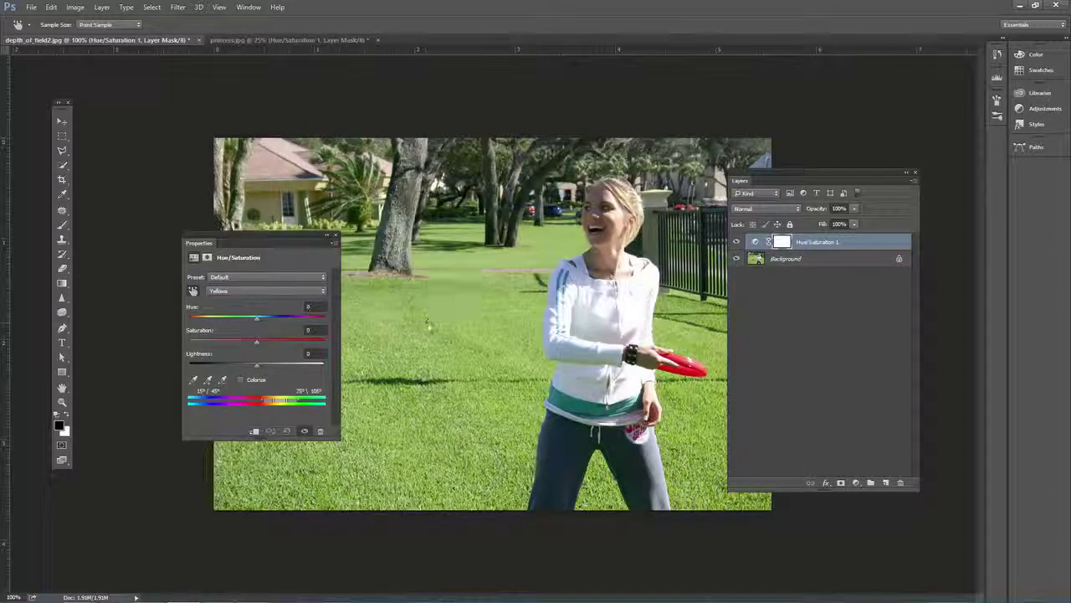
{"action": "mouse_move", "coordinate": [429, 317]}
{"action": "left_mouse_down"}
{"action": "mouse_move", "coordinate": [447, 323]}
{"action": "mouse_move", "coordinate": [414, 323]}
{"action": "mouse_move", "coordinate": [471, 323]}
{"action": "mouse_move", "coordinate": [382, 319]}
{"action": "mouse_move", "coordinate": [494, 322]}
{"action": "mouse_move", "coordinate": [435, 316]}
{"action": "left_mouse_up"}
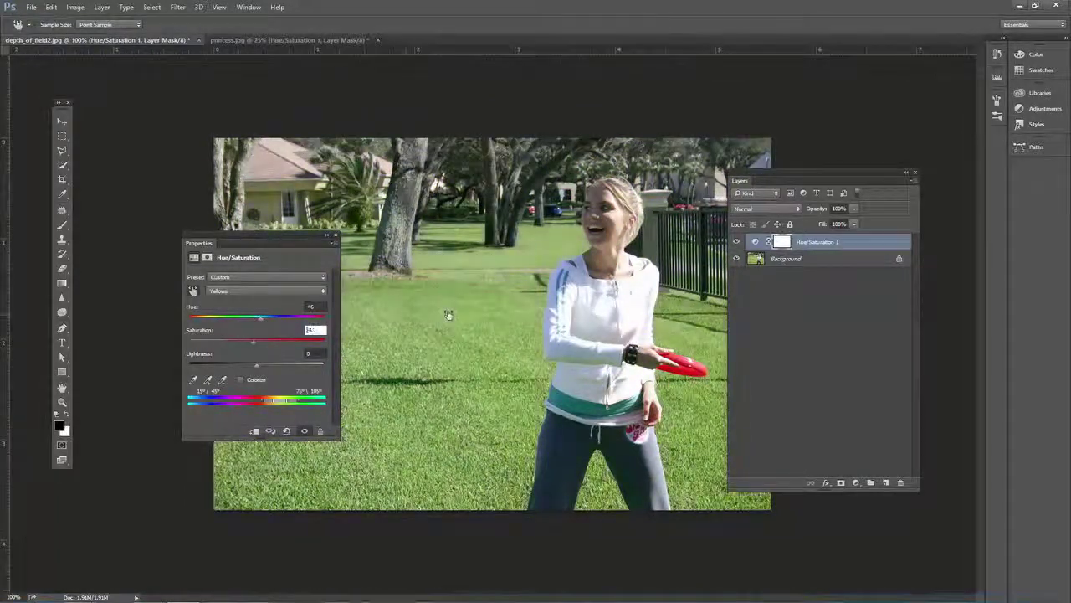
{"action": "mouse_move", "coordinate": [449, 314]}
{"action": "left_mouse_down"}
{"action": "mouse_move", "coordinate": [471, 311]}
{"action": "mouse_move", "coordinate": [440, 307]}
{"action": "left_mouse_up"}
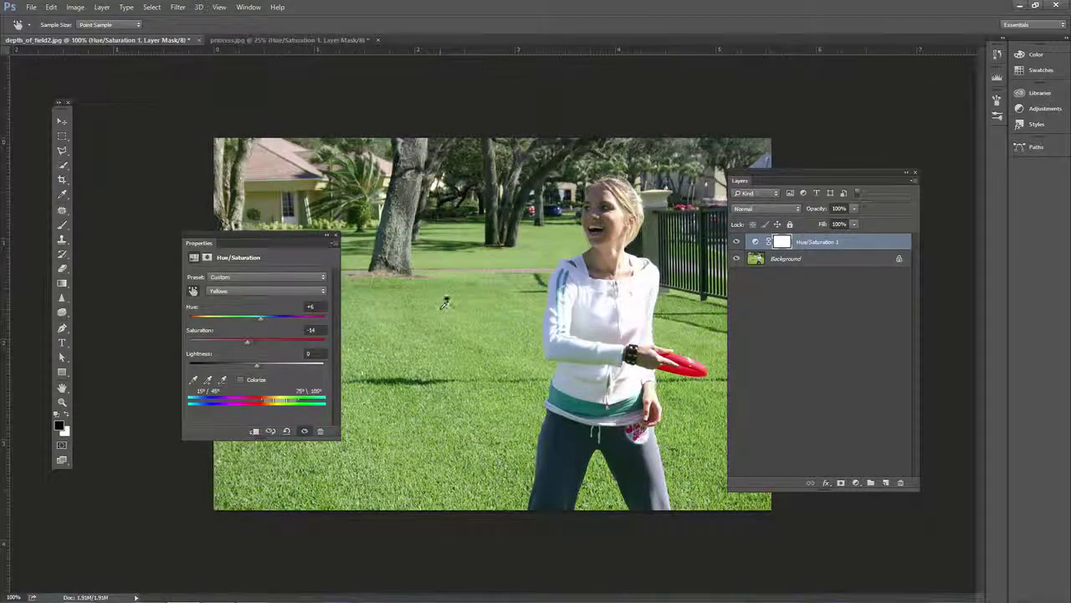
{"action": "mouse_move", "coordinate": [449, 303]}
{"action": "left_mouse_down"}
{"action": "mouse_move", "coordinate": [402, 306]}
{"action": "mouse_move", "coordinate": [490, 310]}
{"action": "mouse_move", "coordinate": [407, 318]}
{"action": "mouse_move", "coordinate": [444, 318]}
{"action": "left_mouse_up"}
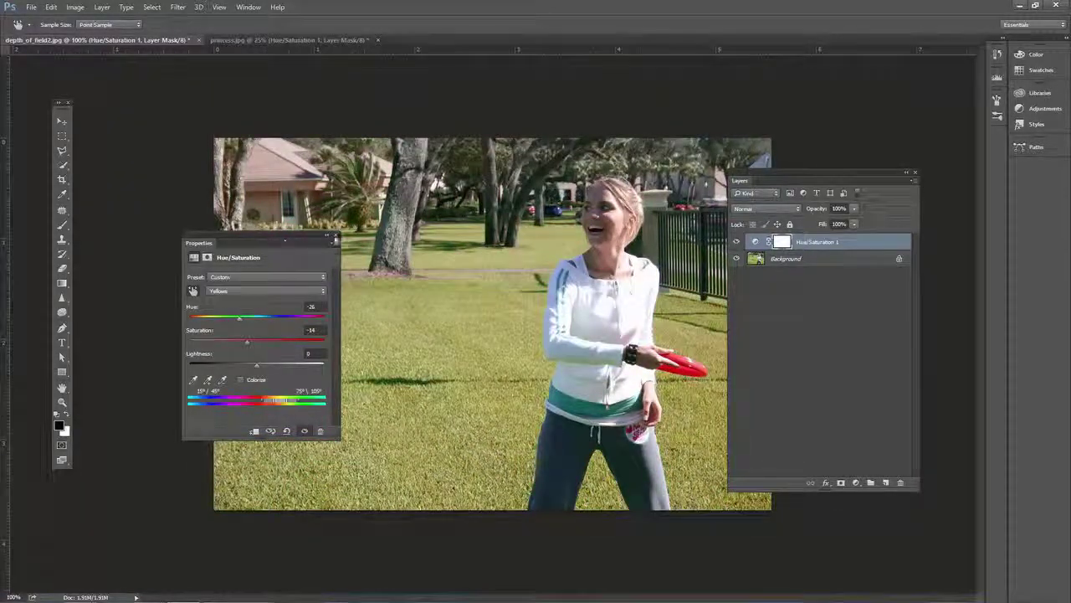
{"action": "left_click", "coordinate": [335, 235]}
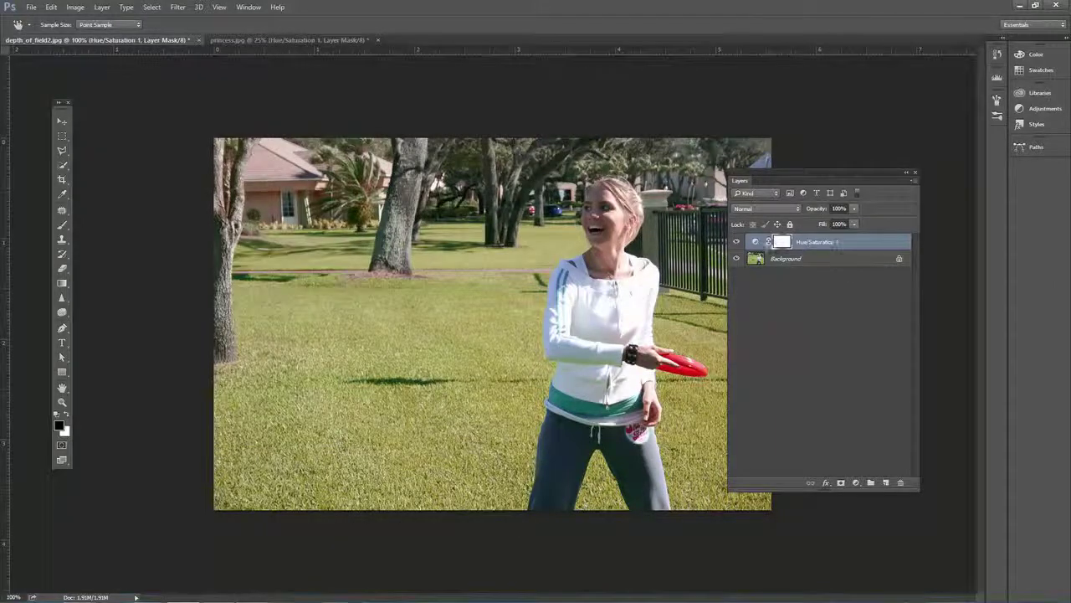
{"action": "mouse_move", "coordinate": [769, 244]}
{"action": "left_mouse_down"}
{"action": "mouse_move", "coordinate": [837, 435]}
{"action": "mouse_move", "coordinate": [900, 482]}
{"action": "left_mouse_up"}
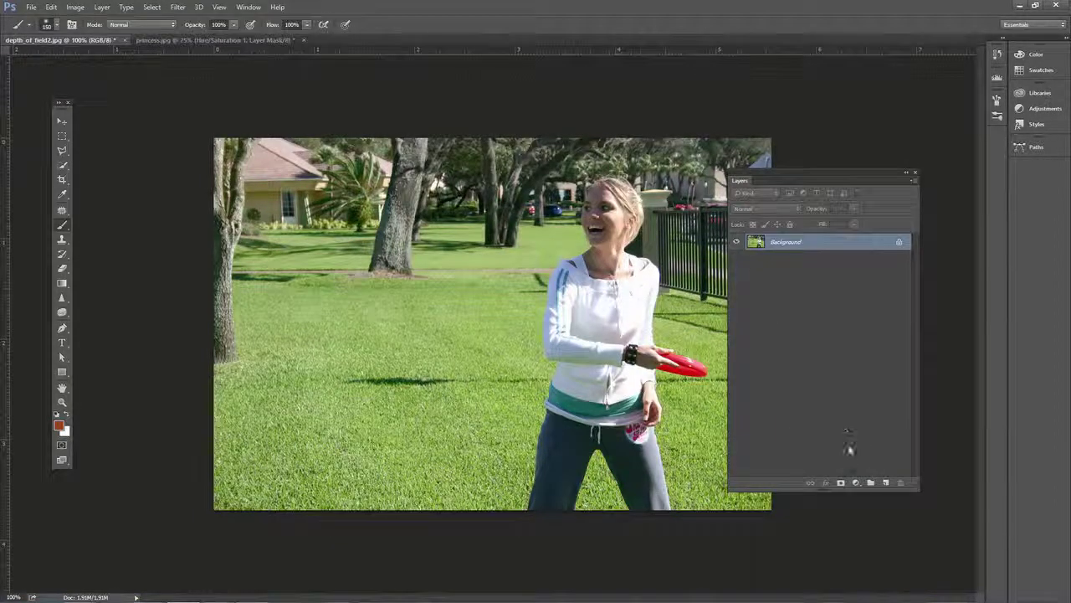
Step: Add another Hue/Saturation adjustment layer and enable the targeted adjustment tool
{"action": "left_click", "coordinate": [856, 483]}
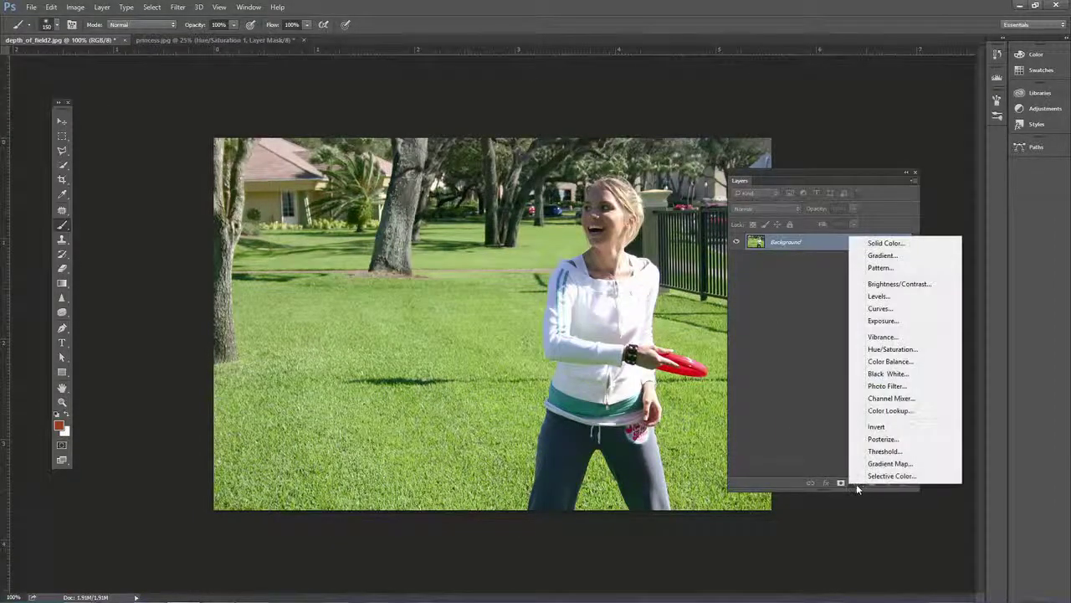
{"action": "left_click", "coordinate": [892, 349]}
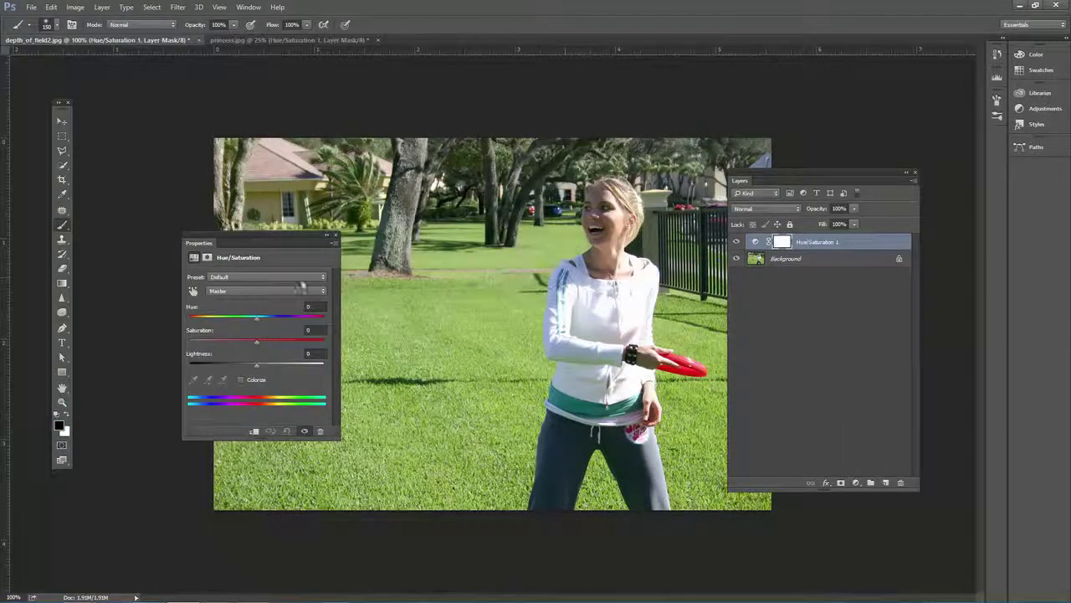
{"action": "left_click", "coordinate": [232, 290]}
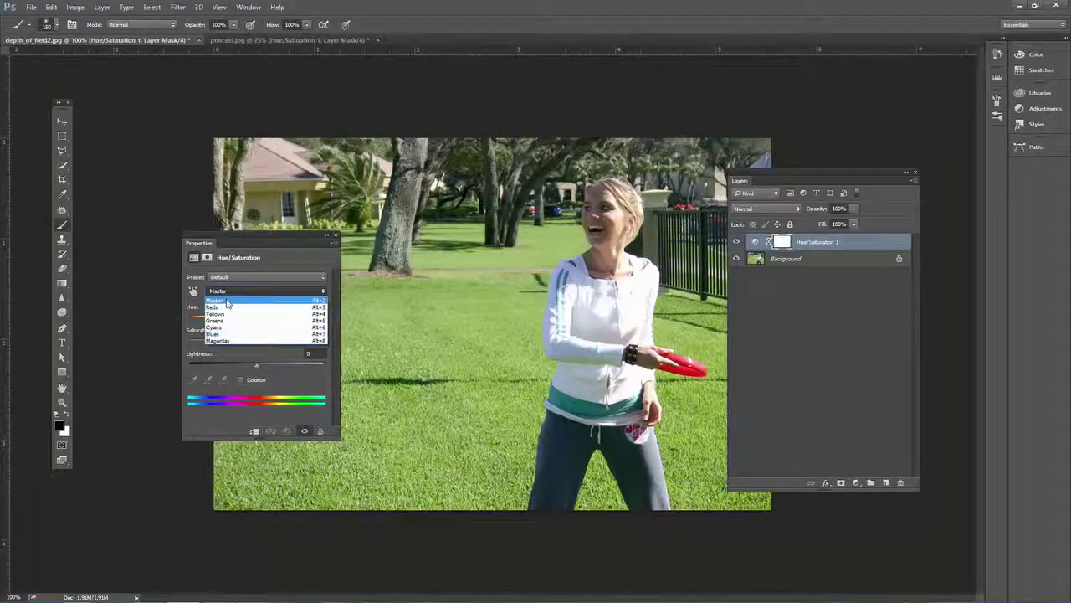
{"action": "left_click", "coordinate": [228, 290]}
{"action": "left_click", "coordinate": [226, 290]}
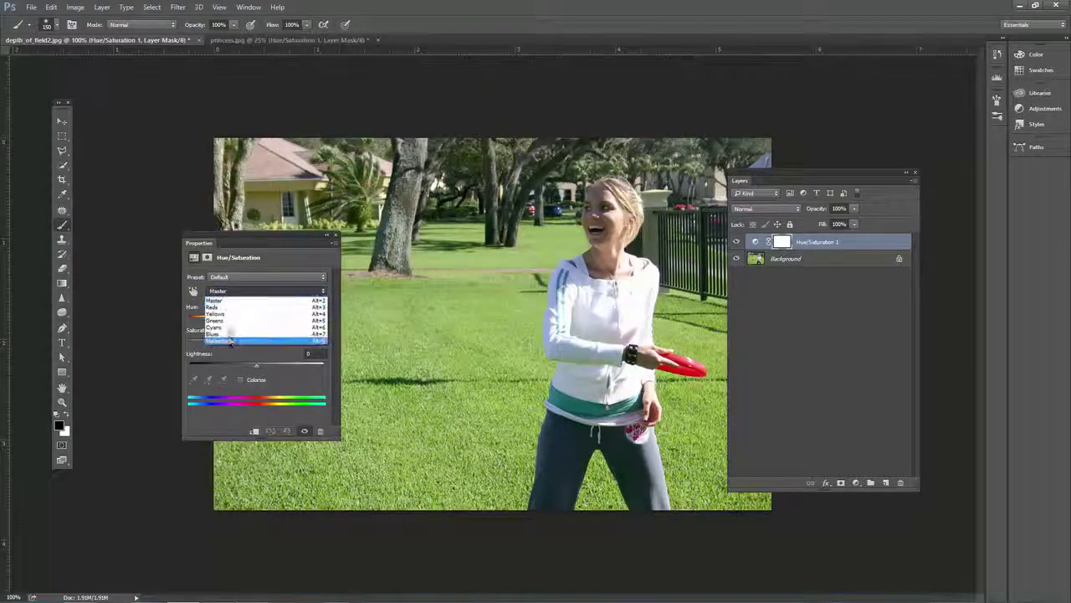
{"action": "left_click", "coordinate": [216, 299]}
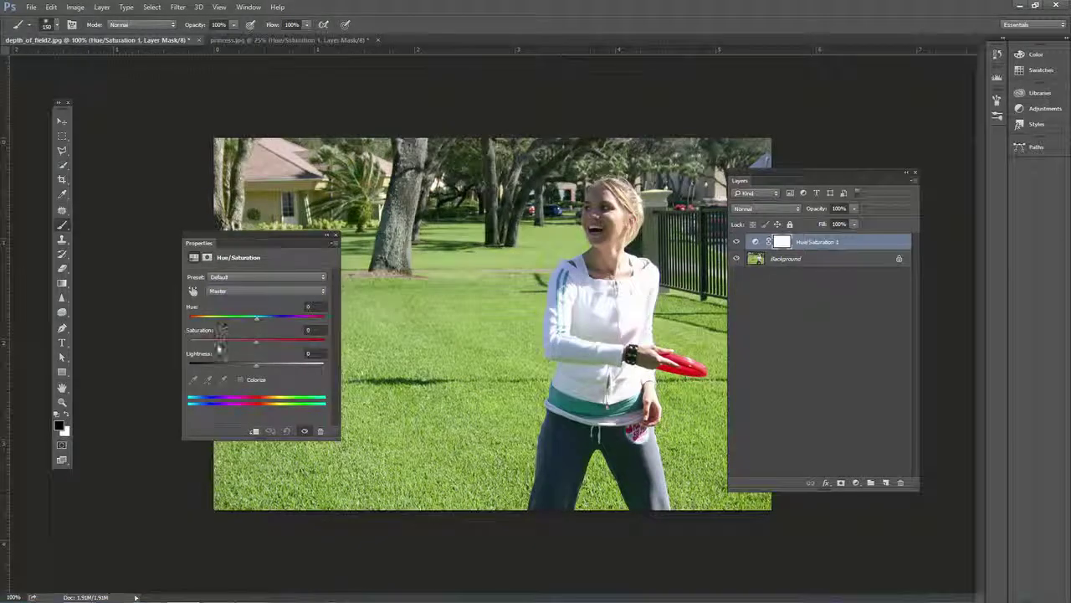
{"action": "left_click", "coordinate": [193, 290]}
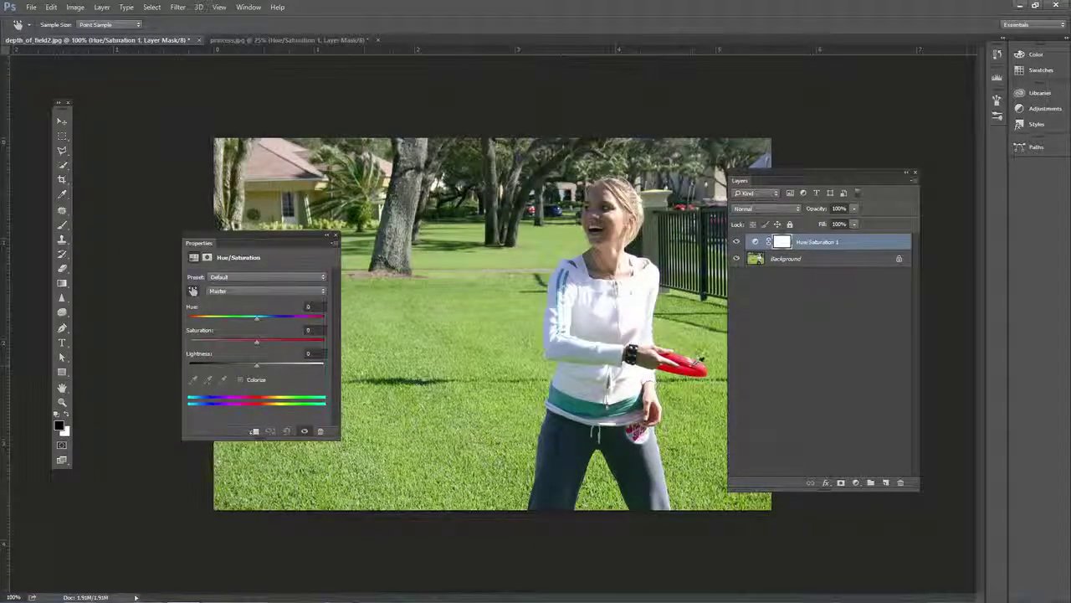
Step: Sample the red frisbee and raise Reds Saturation to +66
{"action": "left_click", "coordinate": [698, 365]}
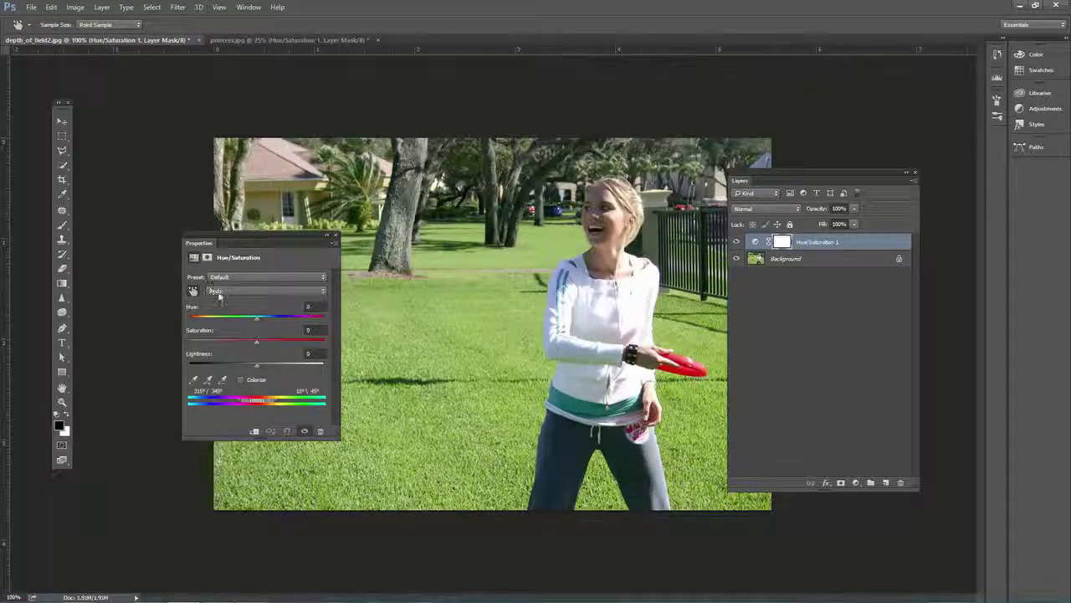
{"action": "left_click_drag", "start_coordinate": [269, 401], "coordinate": [268, 403]}
{"action": "left_click", "coordinate": [687, 361]}
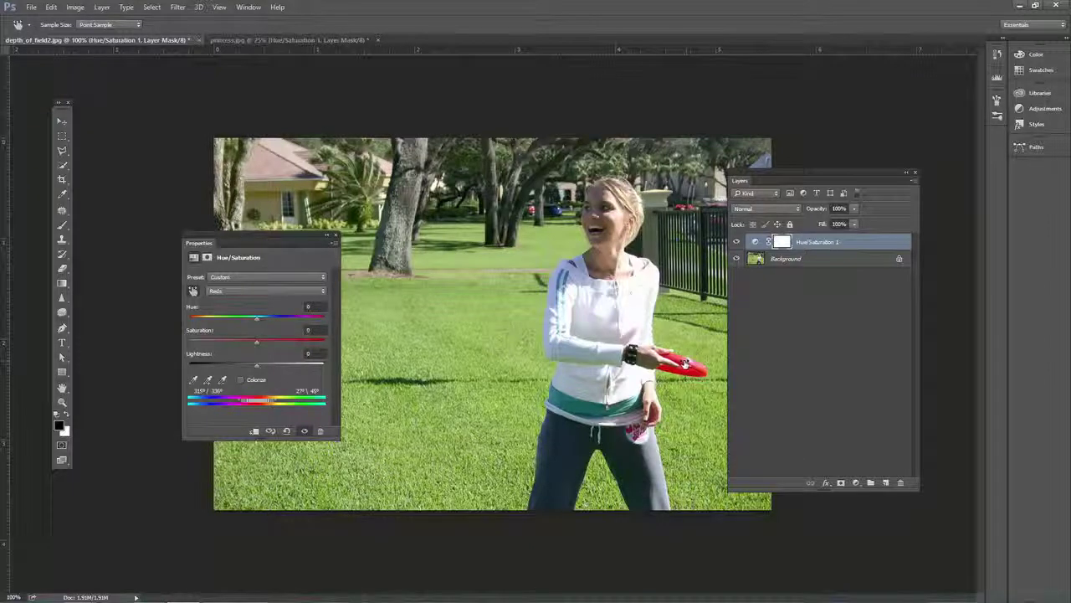
{"action": "left_click_drag", "start_coordinate": [664, 365], "coordinate": [691, 360]}
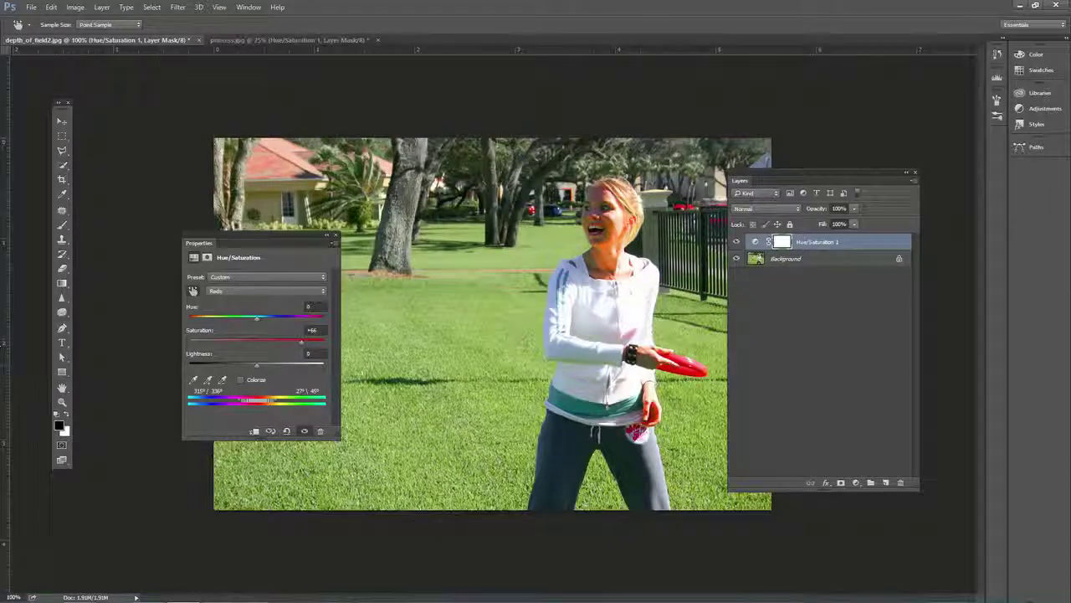
{"action": "left_click", "coordinate": [62, 224]}
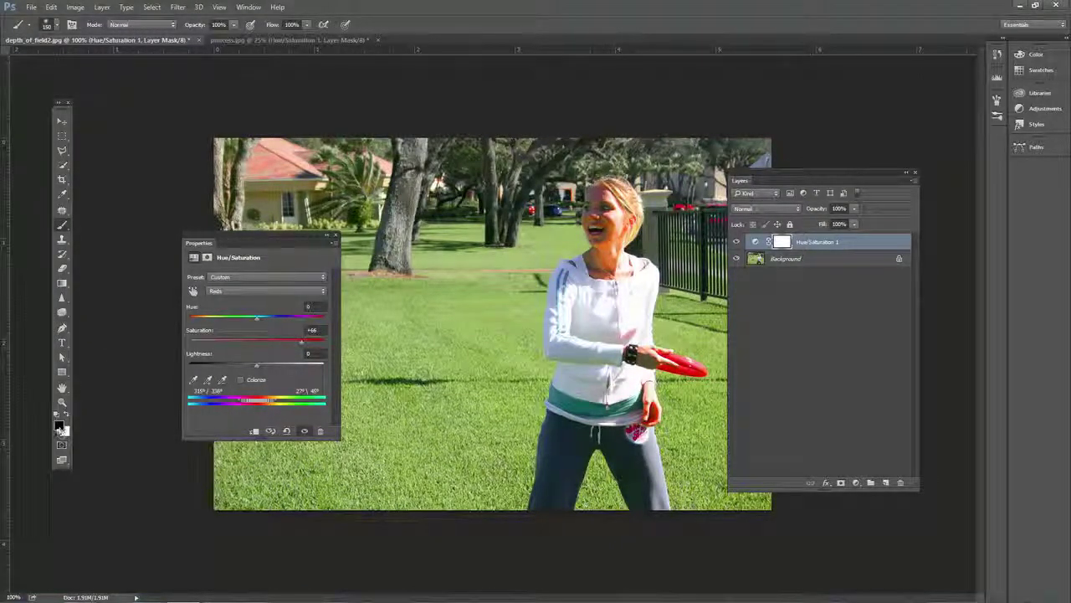
Step: Paint black on the layer mask over the hair and roof, then switch to princess.jpg
{"action": "left_click", "coordinate": [60, 425]}
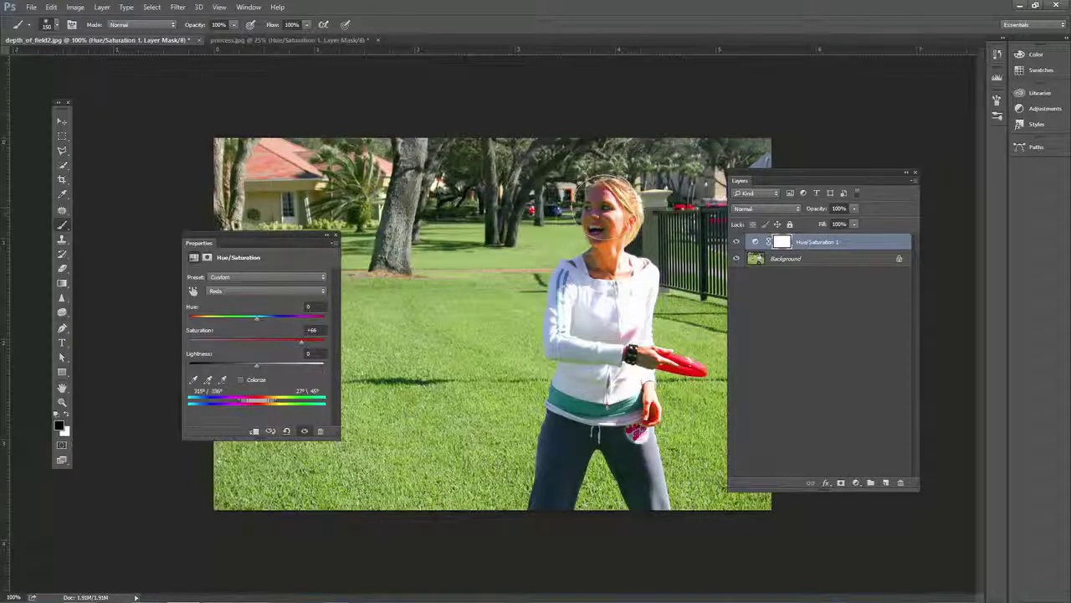
{"action": "mouse_move", "coordinate": [657, 188]}
{"action": "left_mouse_down"}
{"action": "mouse_move", "coordinate": [661, 251]}
{"action": "mouse_move", "coordinate": [636, 330]}
{"action": "left_mouse_up"}
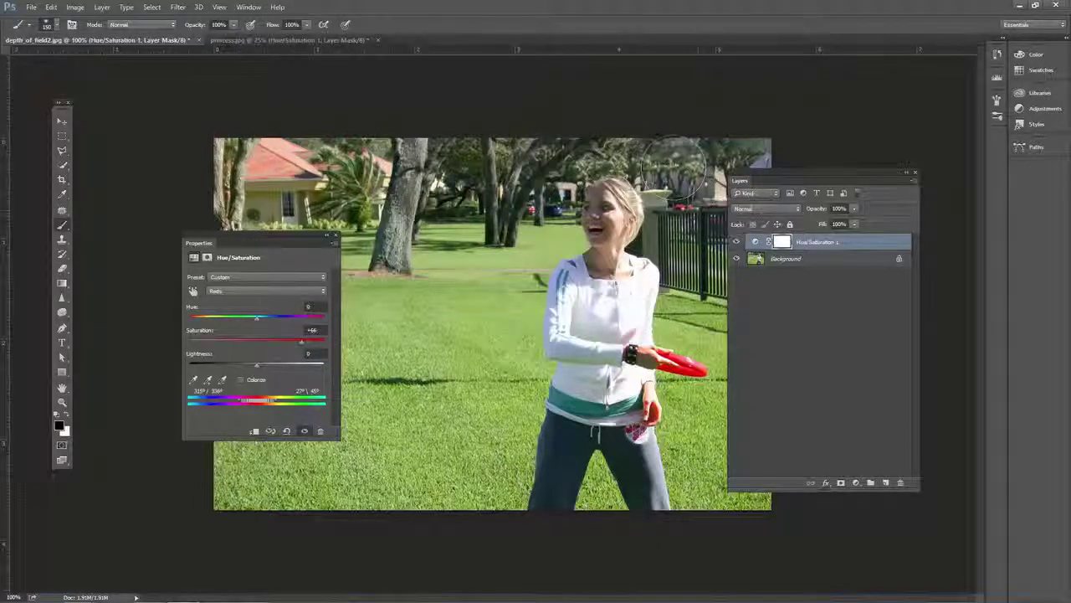
{"action": "left_click_drag", "start_coordinate": [369, 163], "coordinate": [248, 163]}
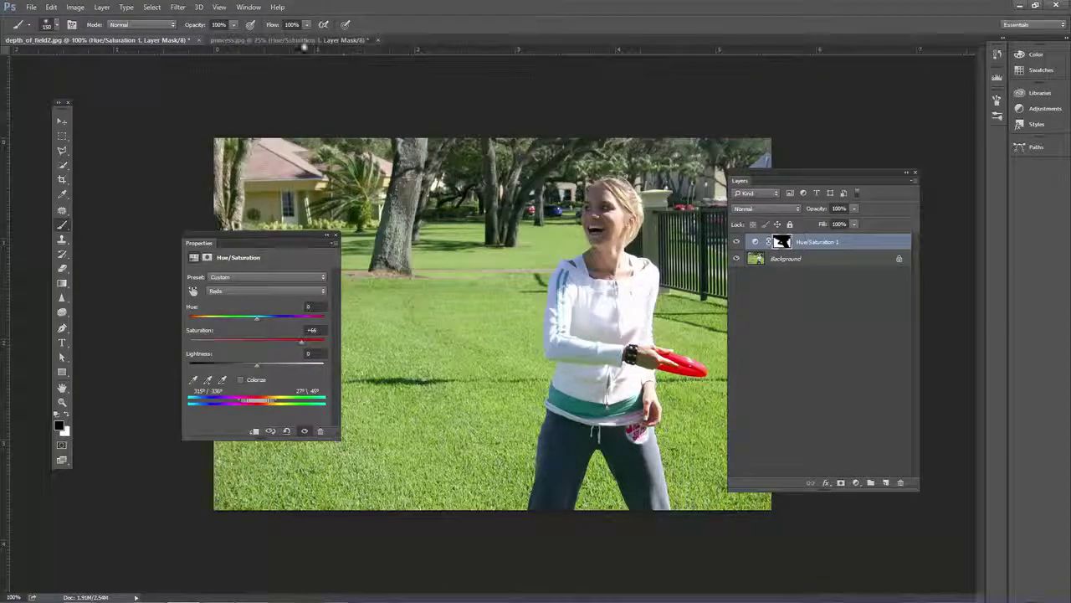
{"action": "left_click", "coordinate": [301, 41]}
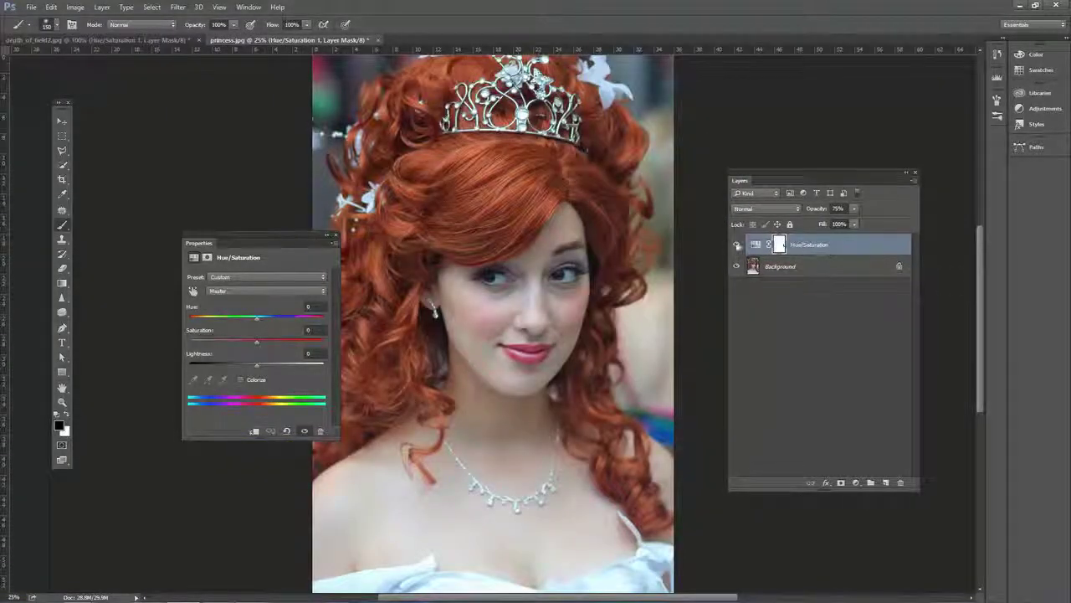